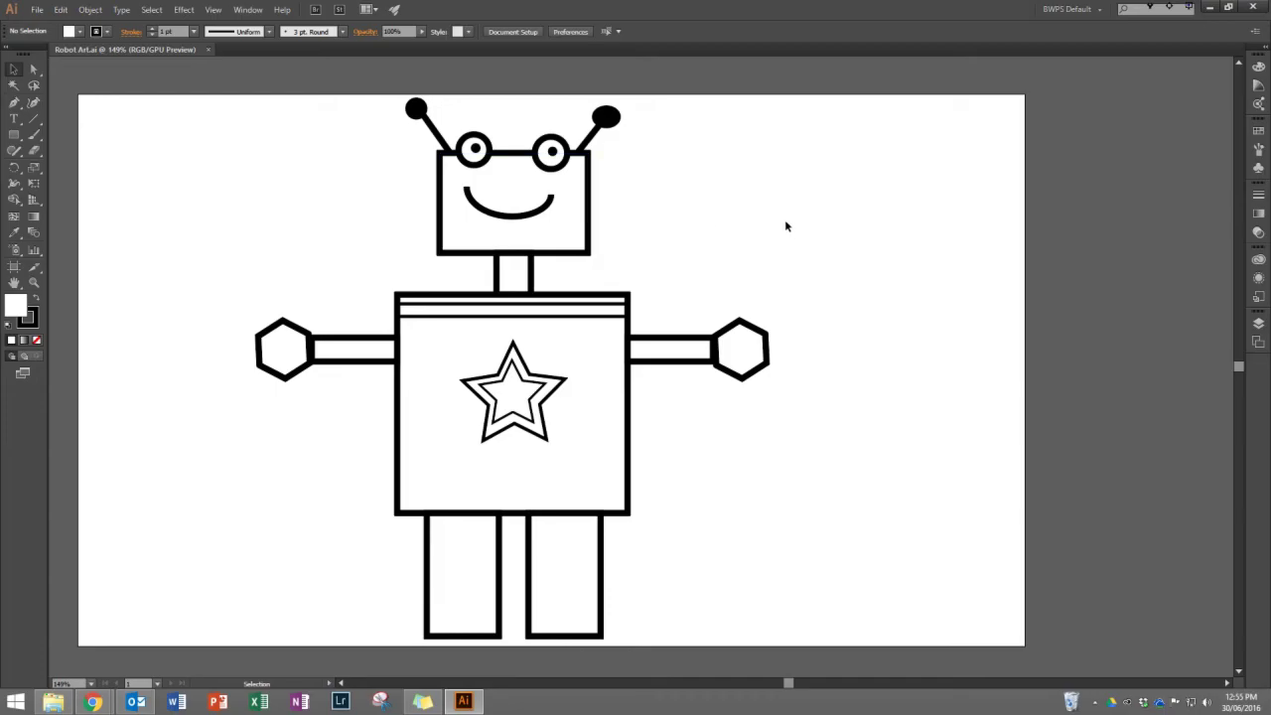
Step: Create a new document with the Basic RGB profile, one artboard and a size of 960 x 560 pt
left_click(37, 10)
left_click(58, 25)
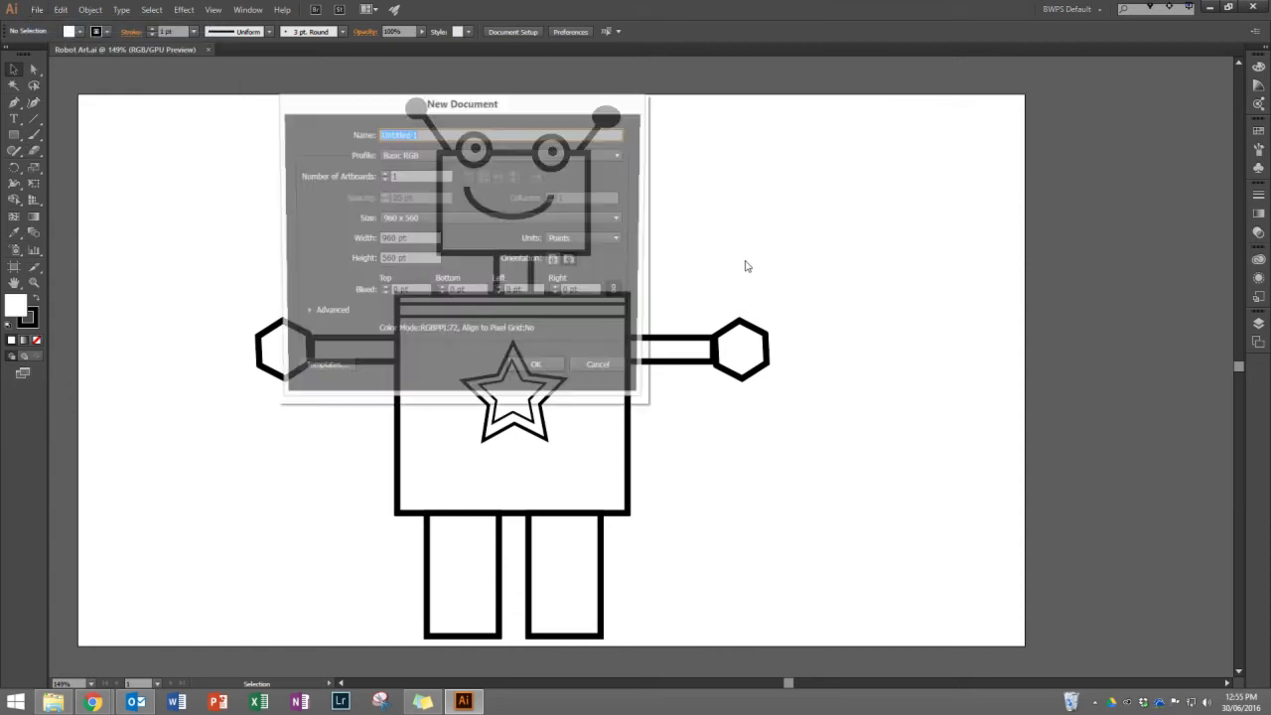
left_click(397, 156)
left_click(397, 156)
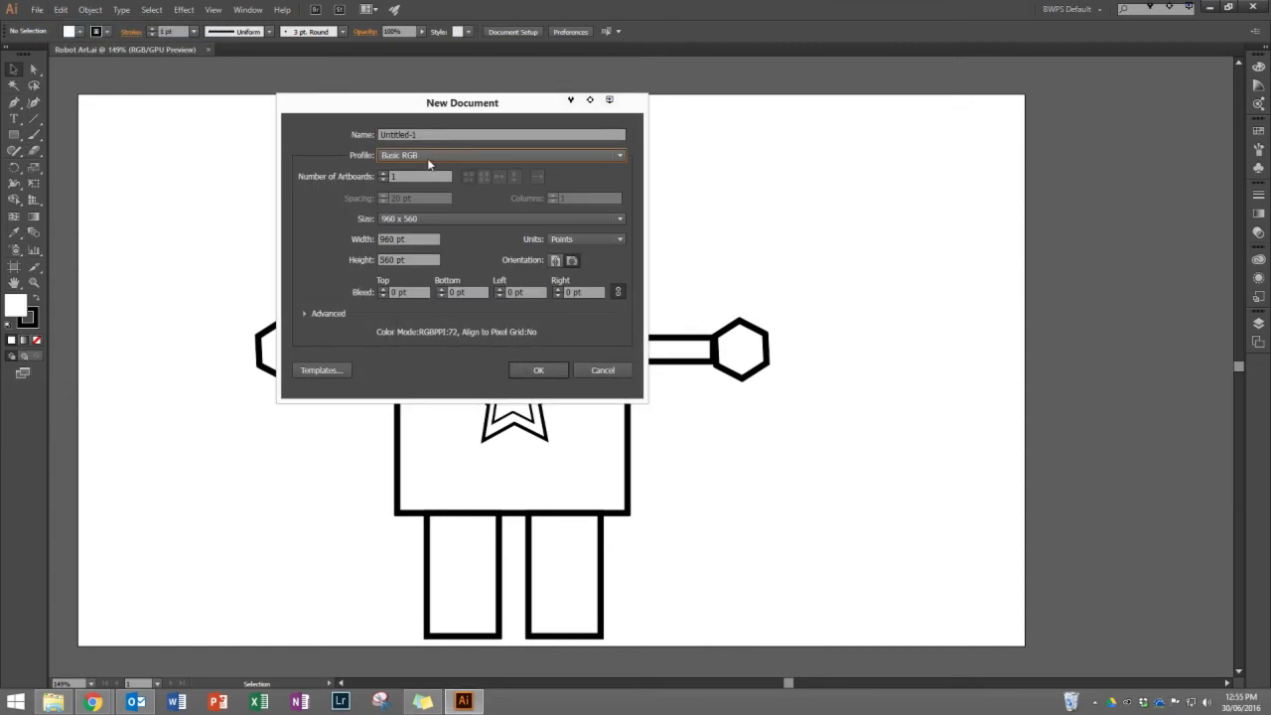
left_click(538, 370)
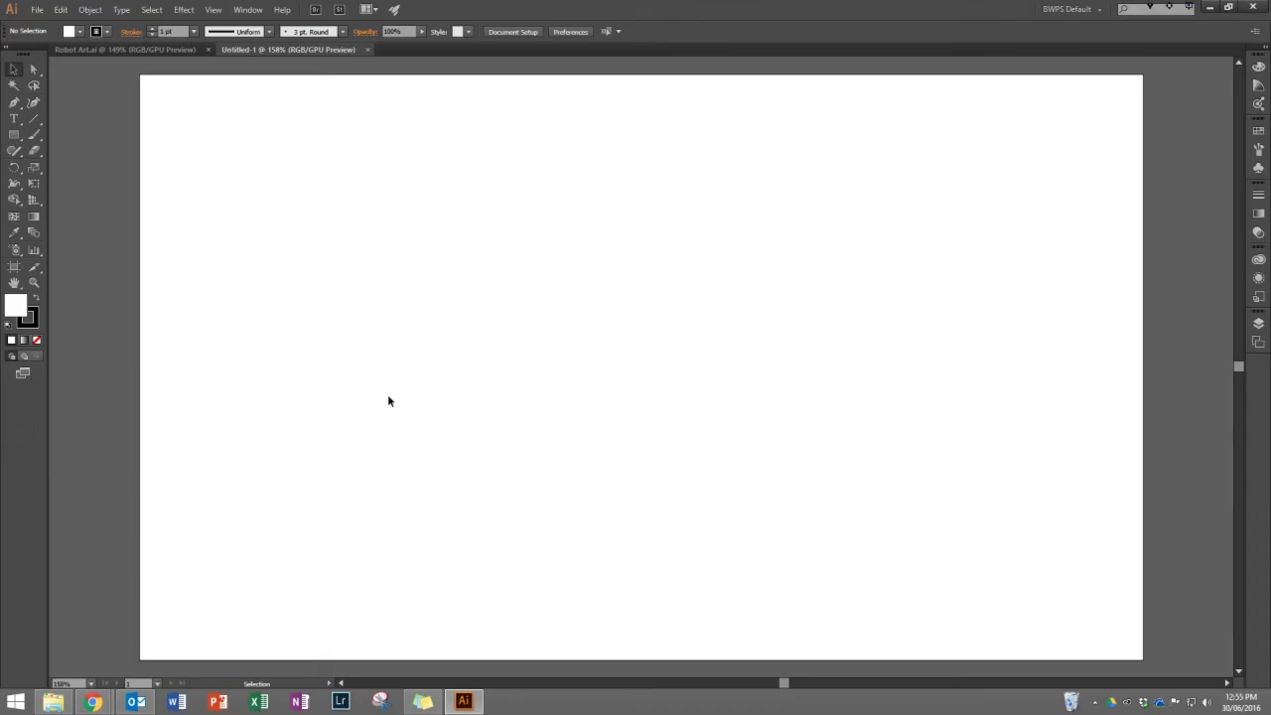
Step: Draw a rectangle about 174 by 109 pt in the upper middle of the artboard as the head, with a 4 pt stroke
left_click(14, 135)
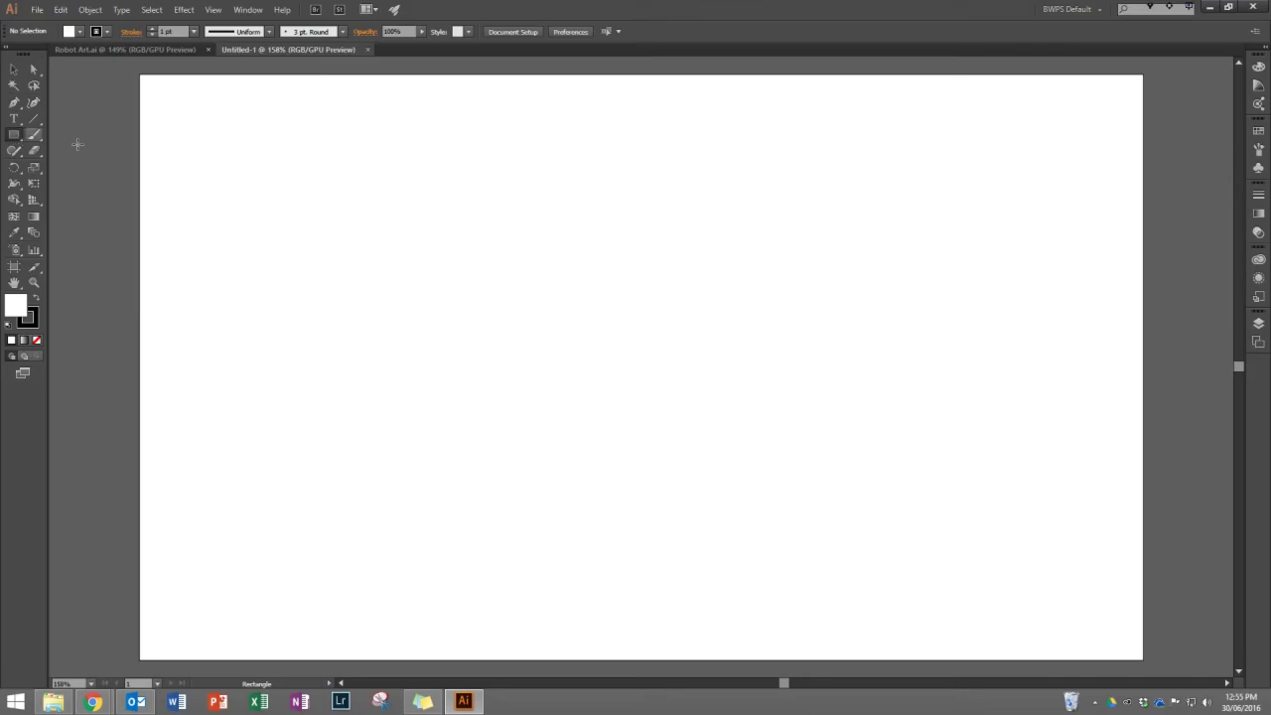
left_click(80, 33)
left_click(79, 33)
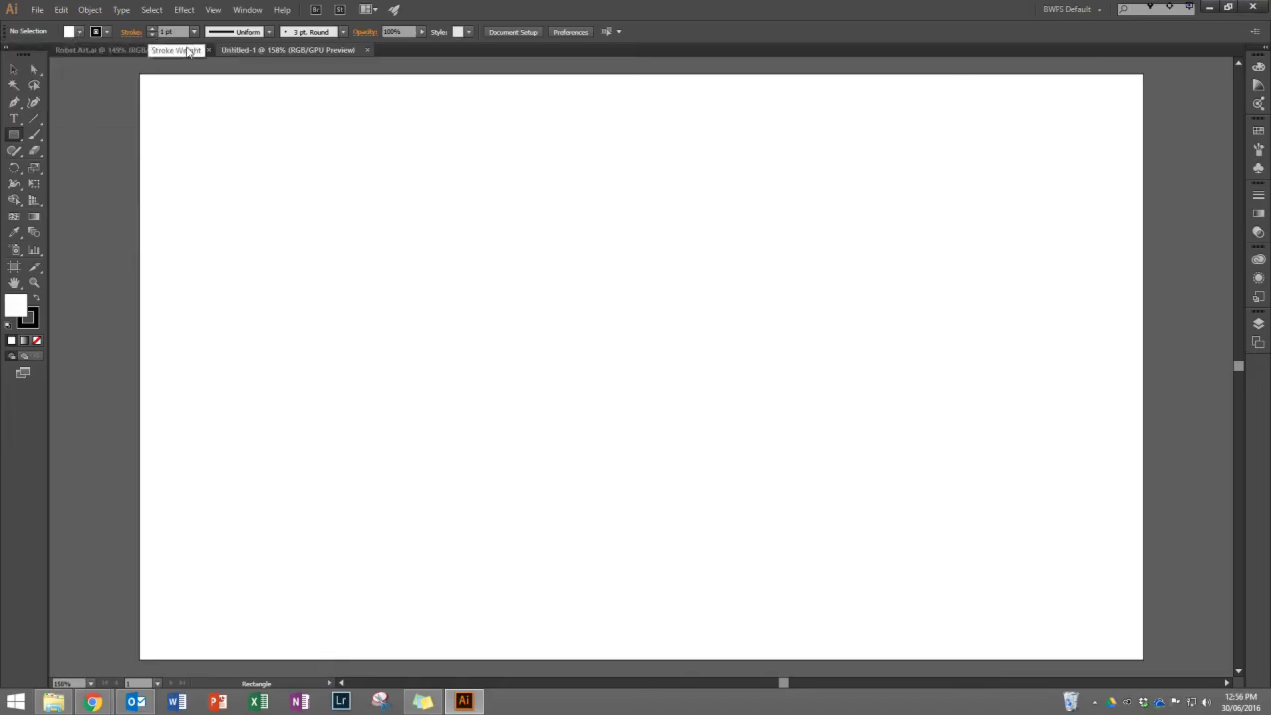
mouse_move(503, 171)
left_mouse_down()
mouse_move(693, 268)
mouse_move(683, 286)
left_mouse_up()
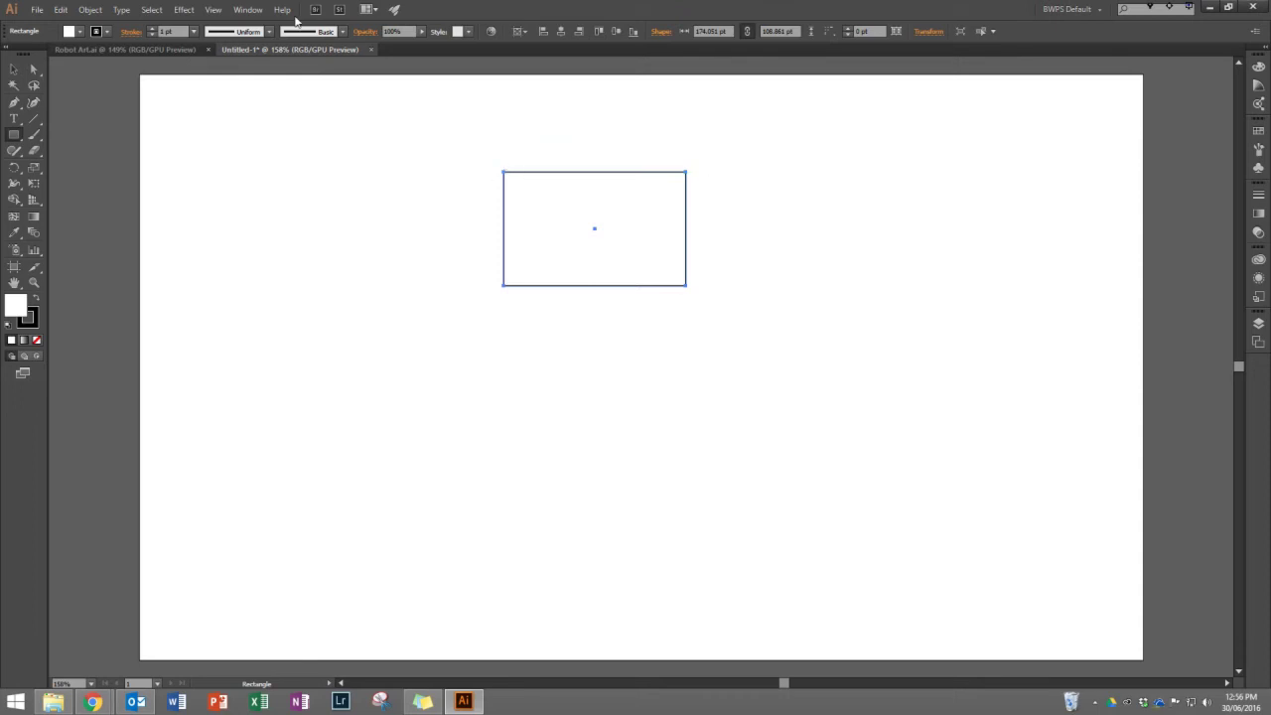
left_click(152, 31)
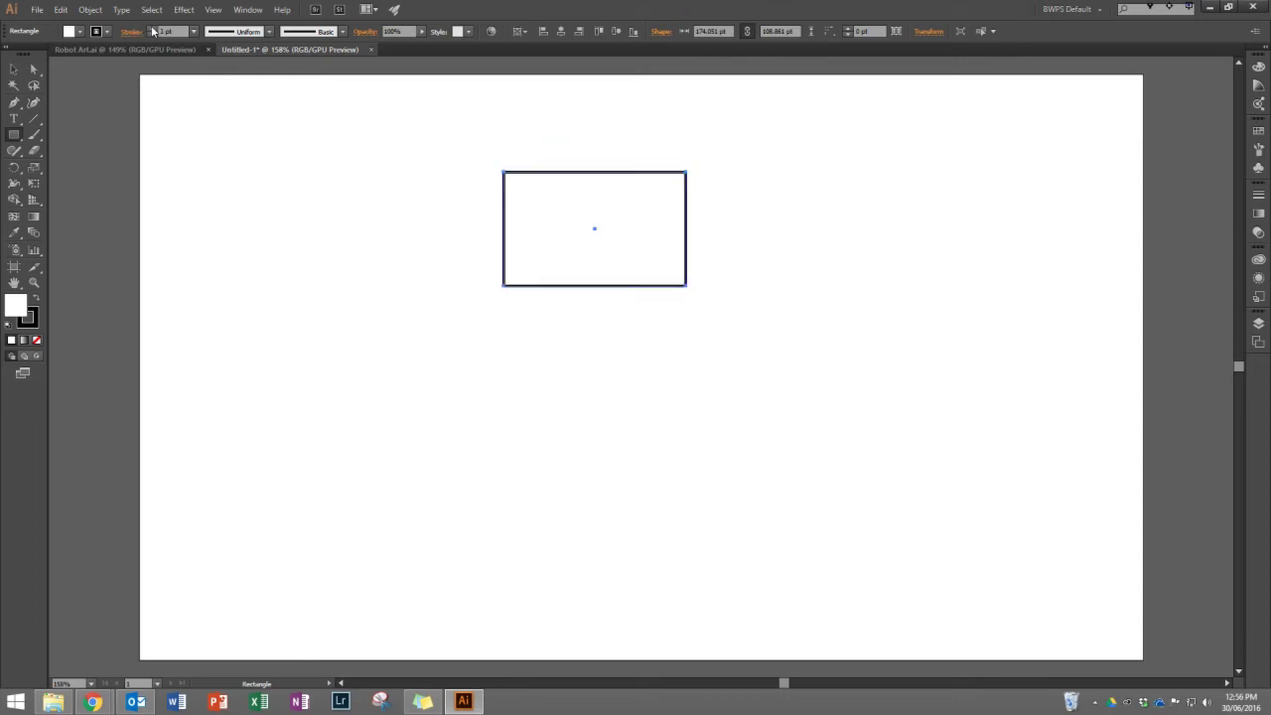
left_click(152, 29)
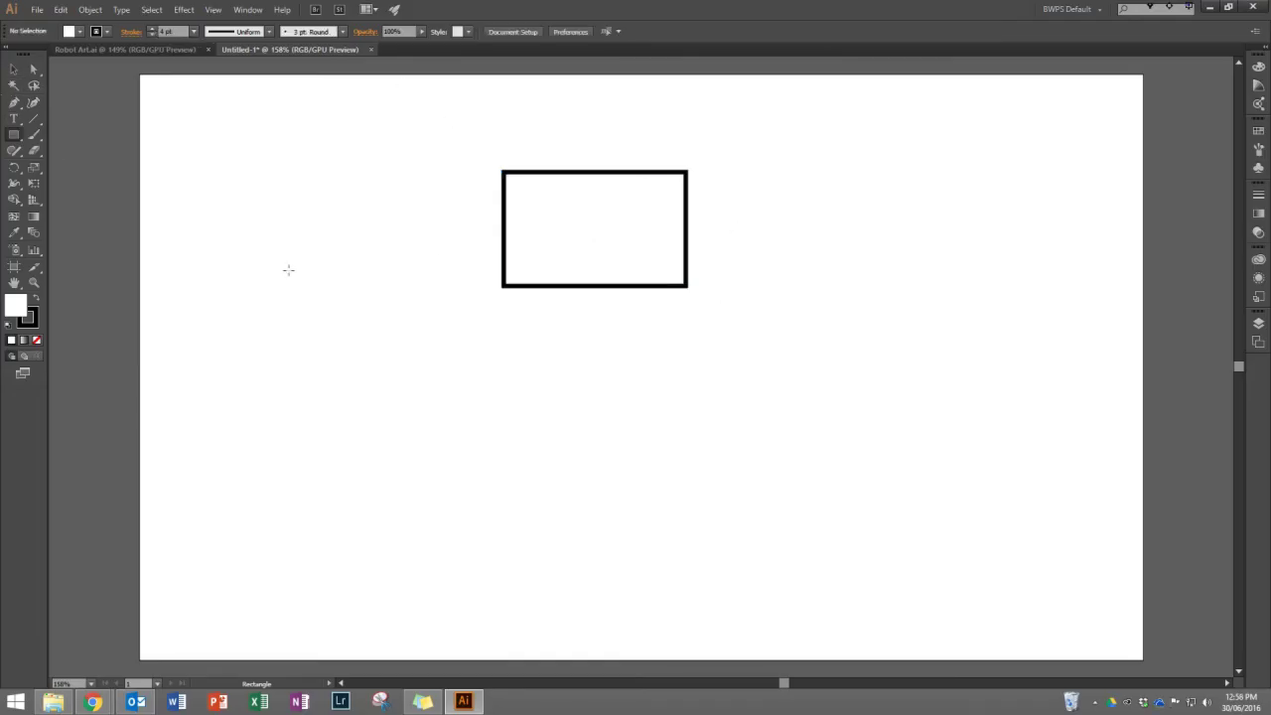
Step: Draw a circle about 35 pt wide beside the head and a smaller one about 21 pt wide near it with the Ellipse tool
left_click(13, 139)
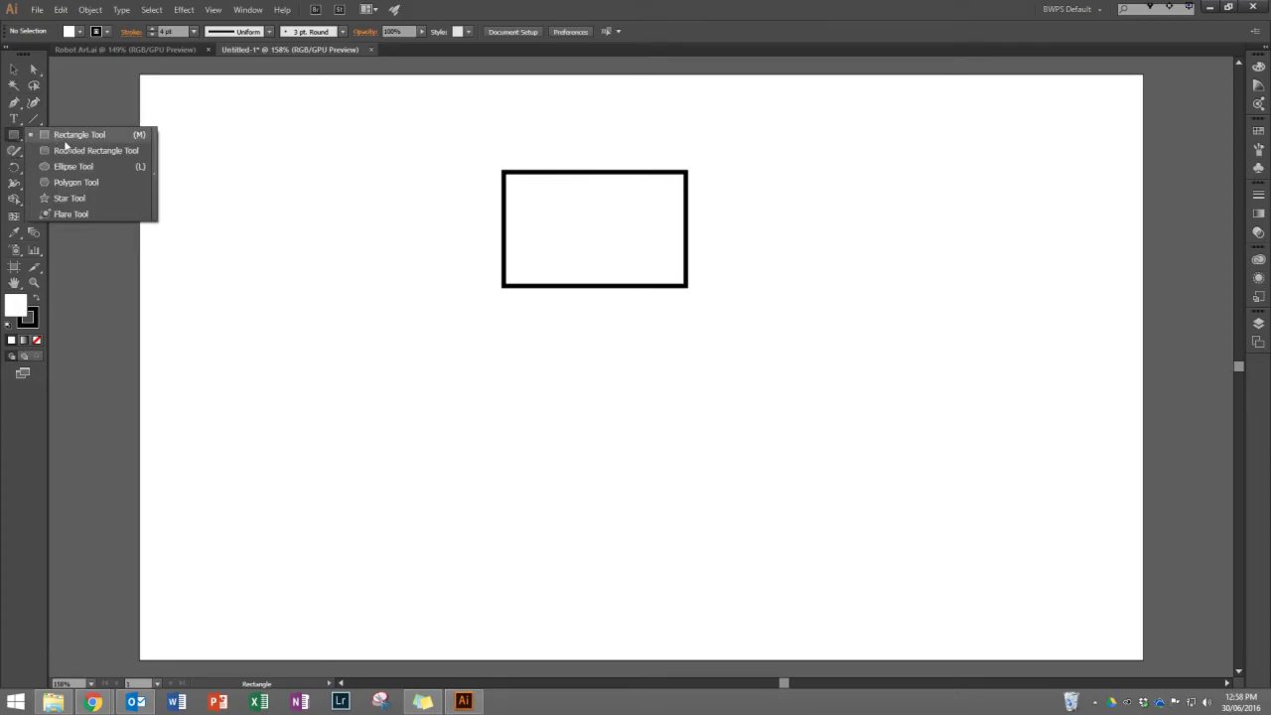
left_click(70, 167)
left_click_drag(215, 150, 252, 188)
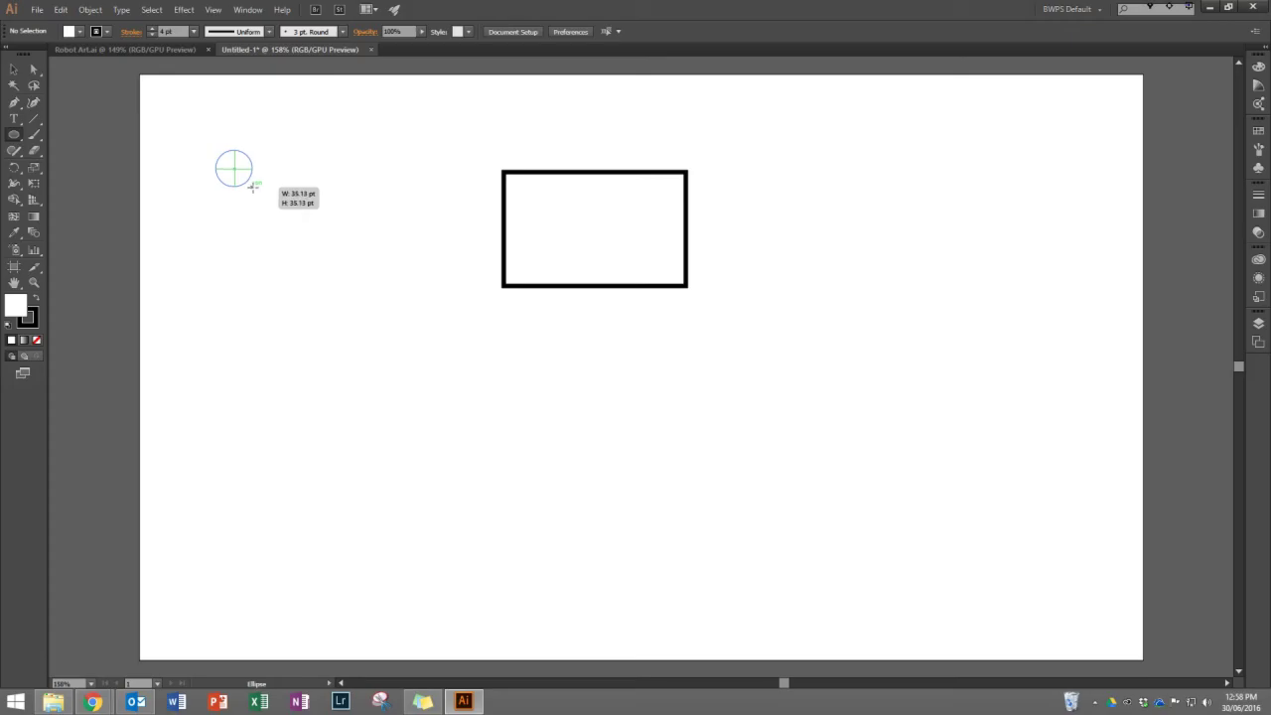
left_click_drag(252, 187, 308, 236)
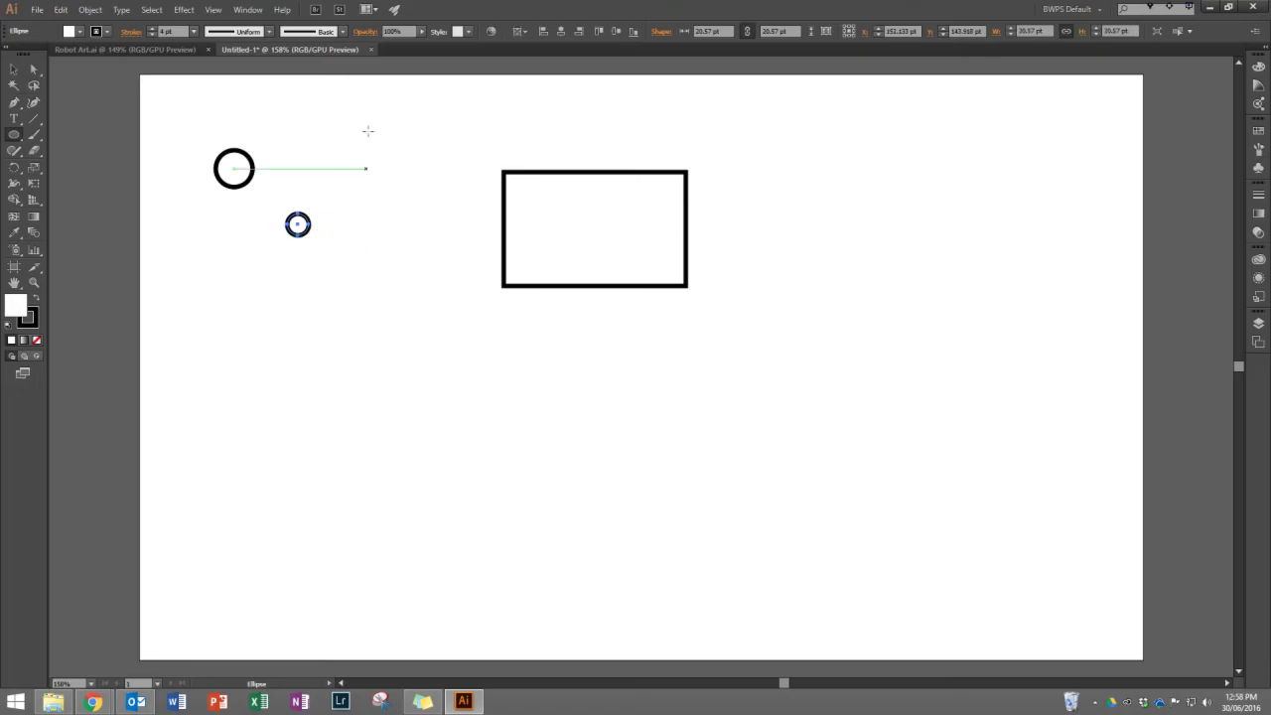
Step: Fill the smaller circle with black to make the pupil
left_click(80, 32)
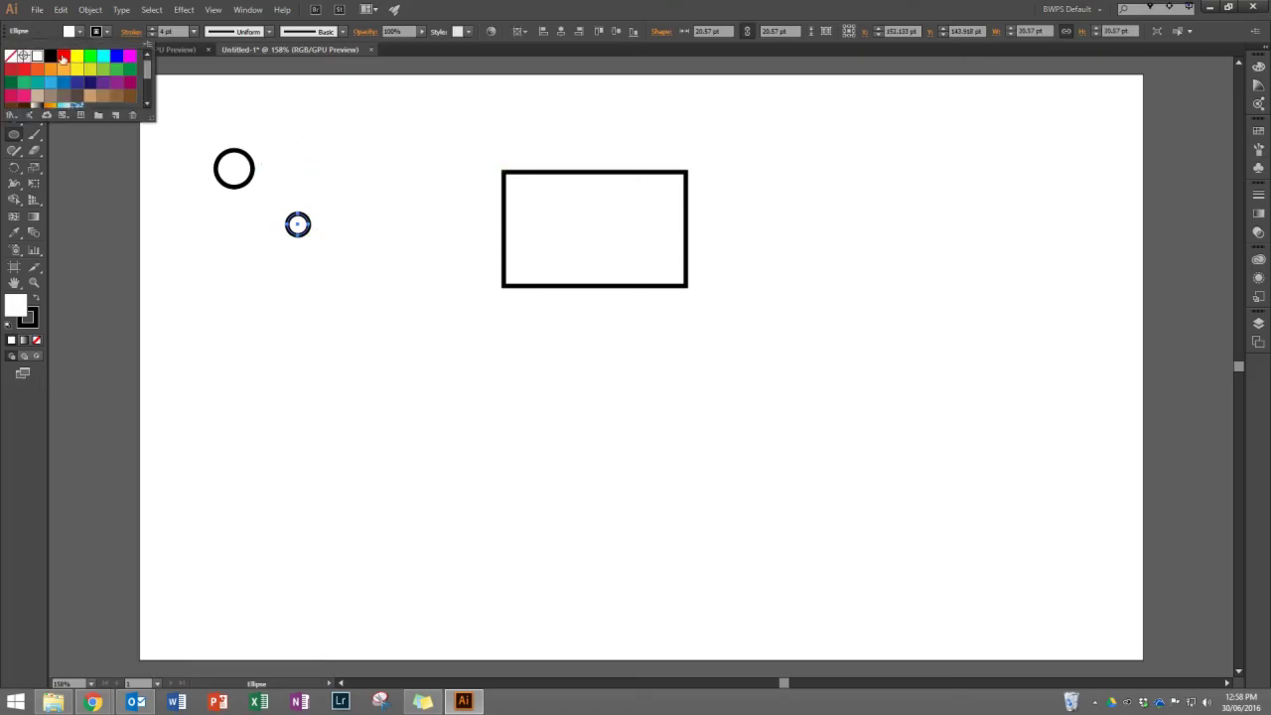
left_click(49, 57)
key("Escape")
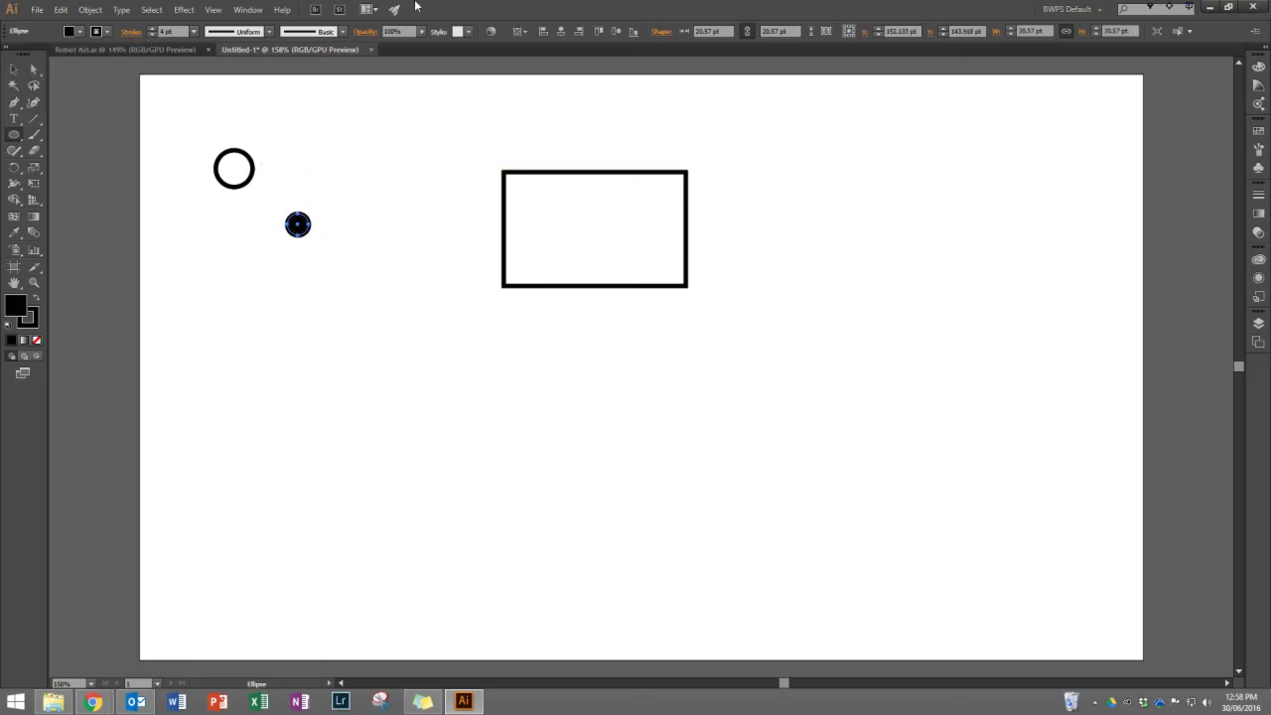
Step: Place the black pupil inside the larger circle and move the complete eye onto the left part of the head's top edge
left_click(14, 70)
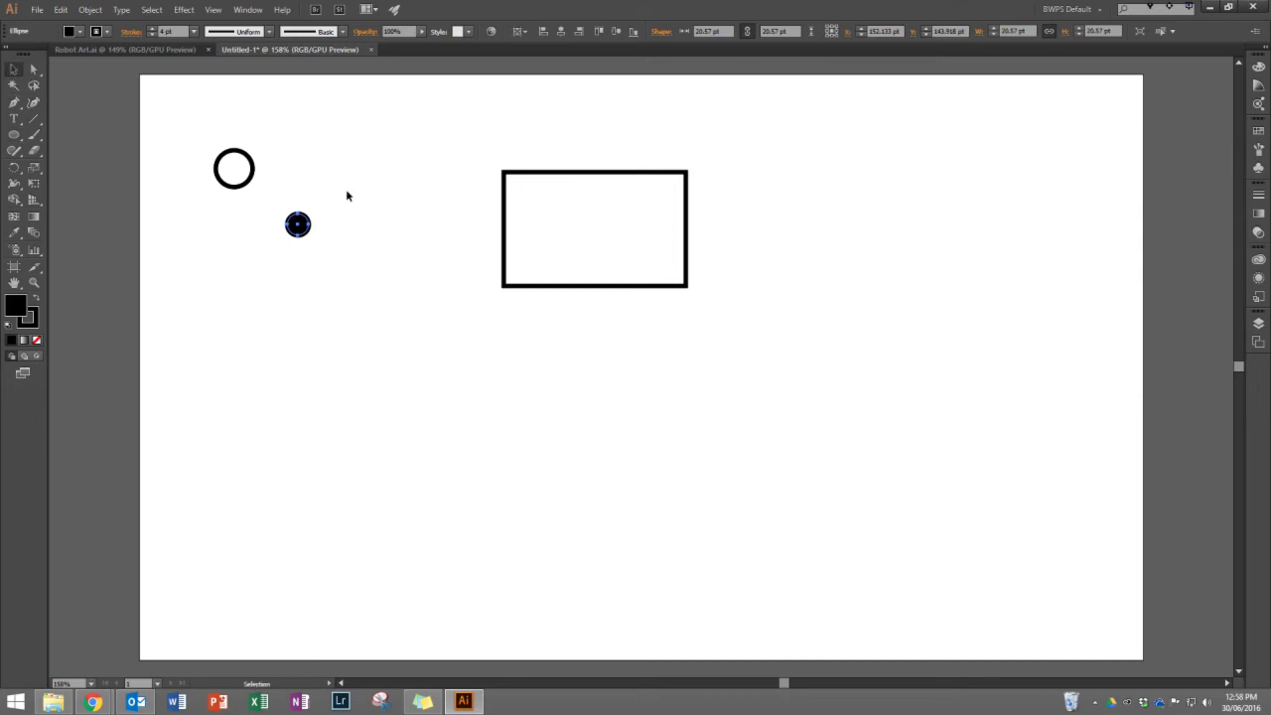
left_click_drag(293, 226, 250, 185)
left_click(434, 350)
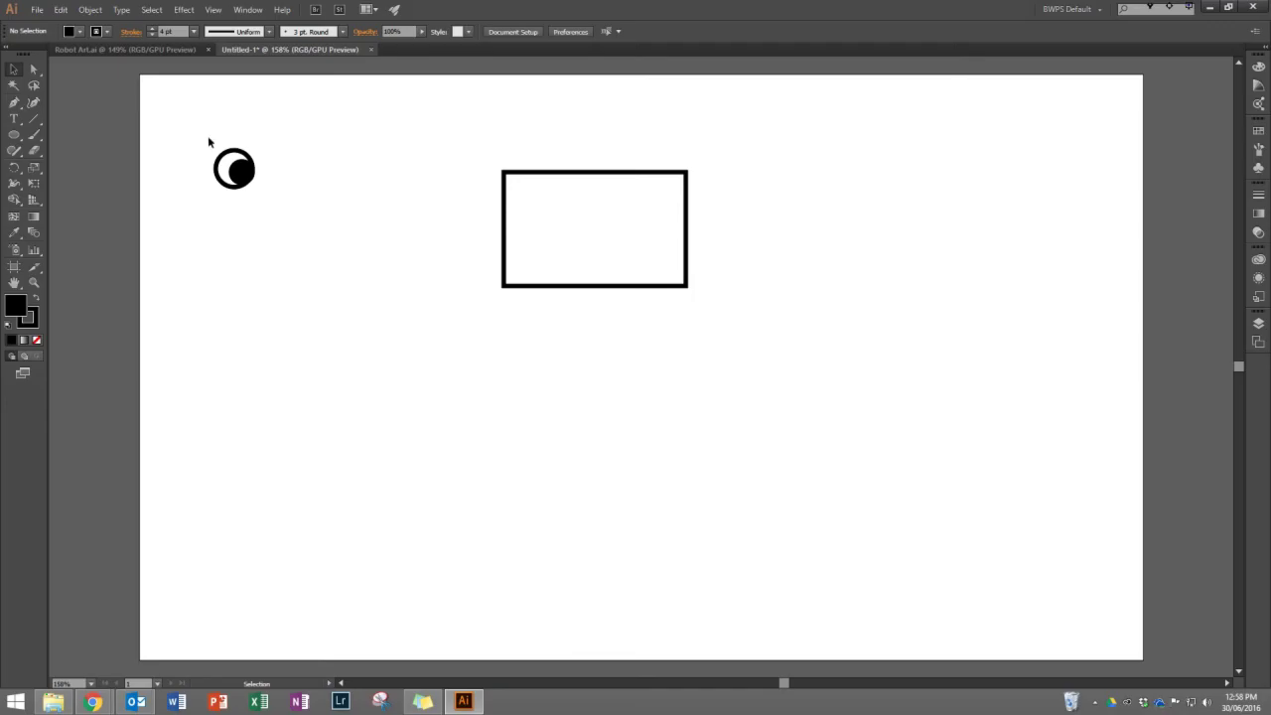
left_click_drag(195, 130, 553, 174)
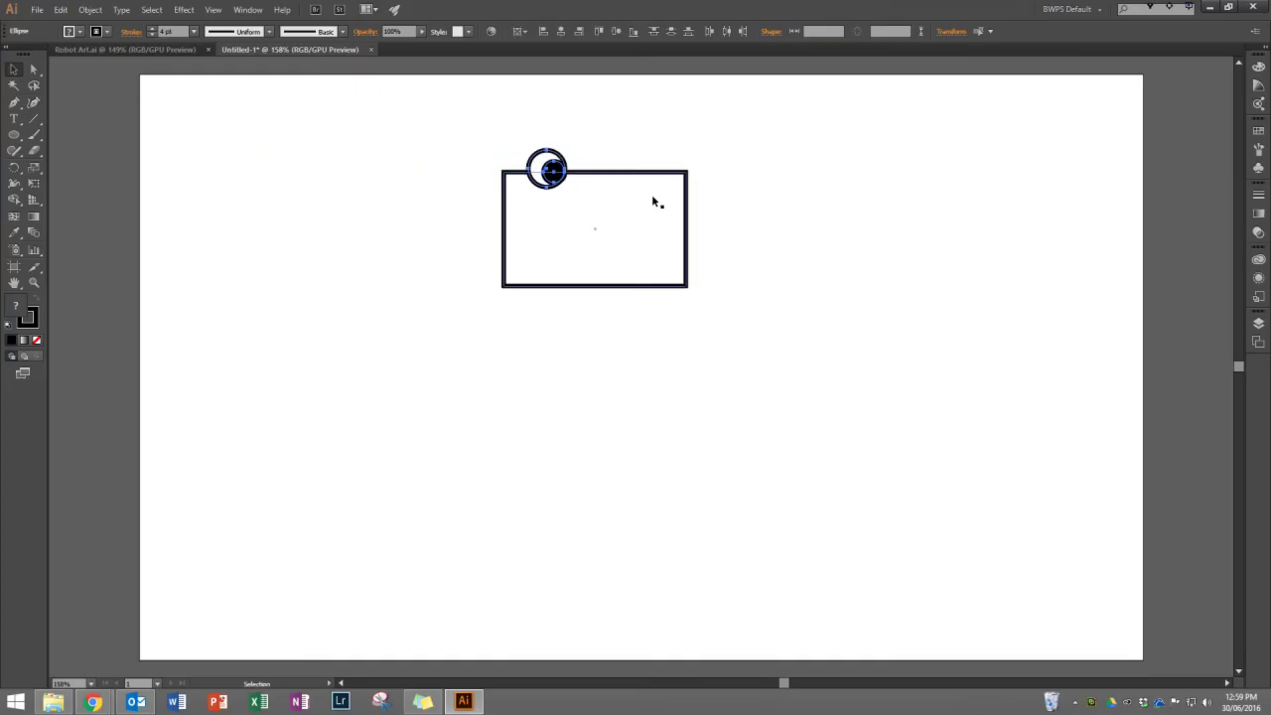
left_click(727, 170)
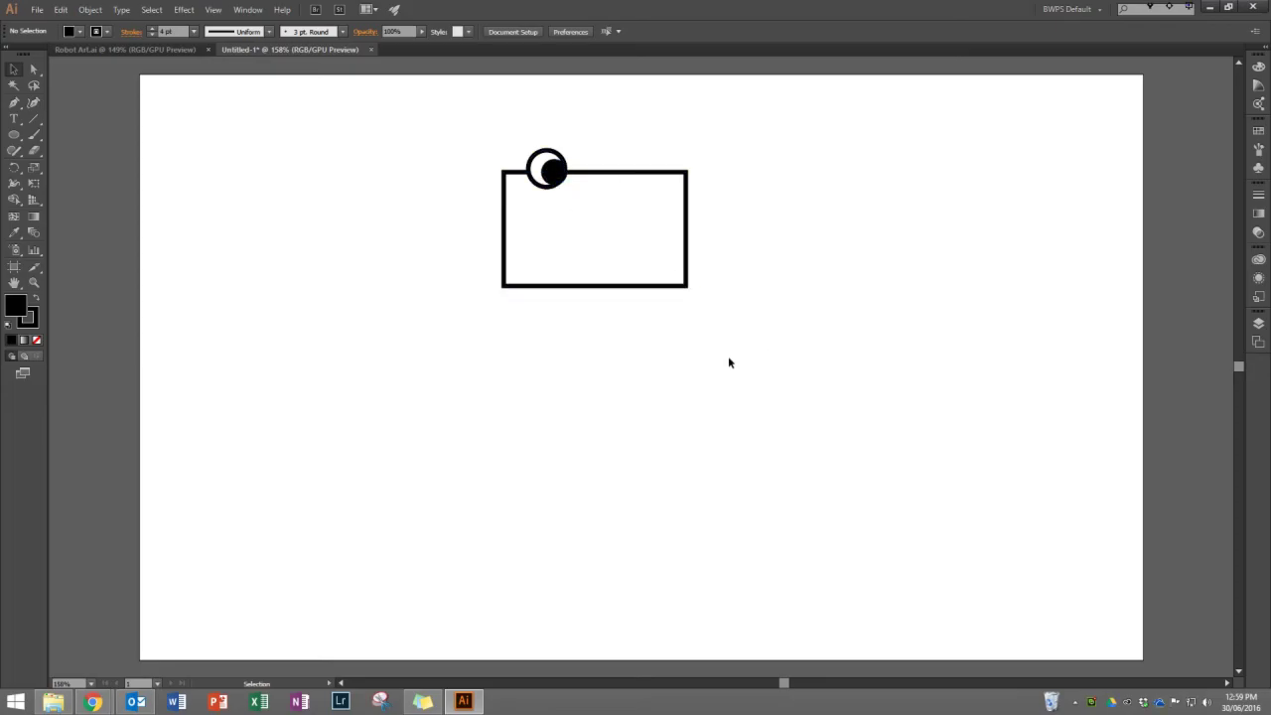
Step: Copy both circles of the eye and place the duplicate on the right part of the head's top edge
left_click(552, 169)
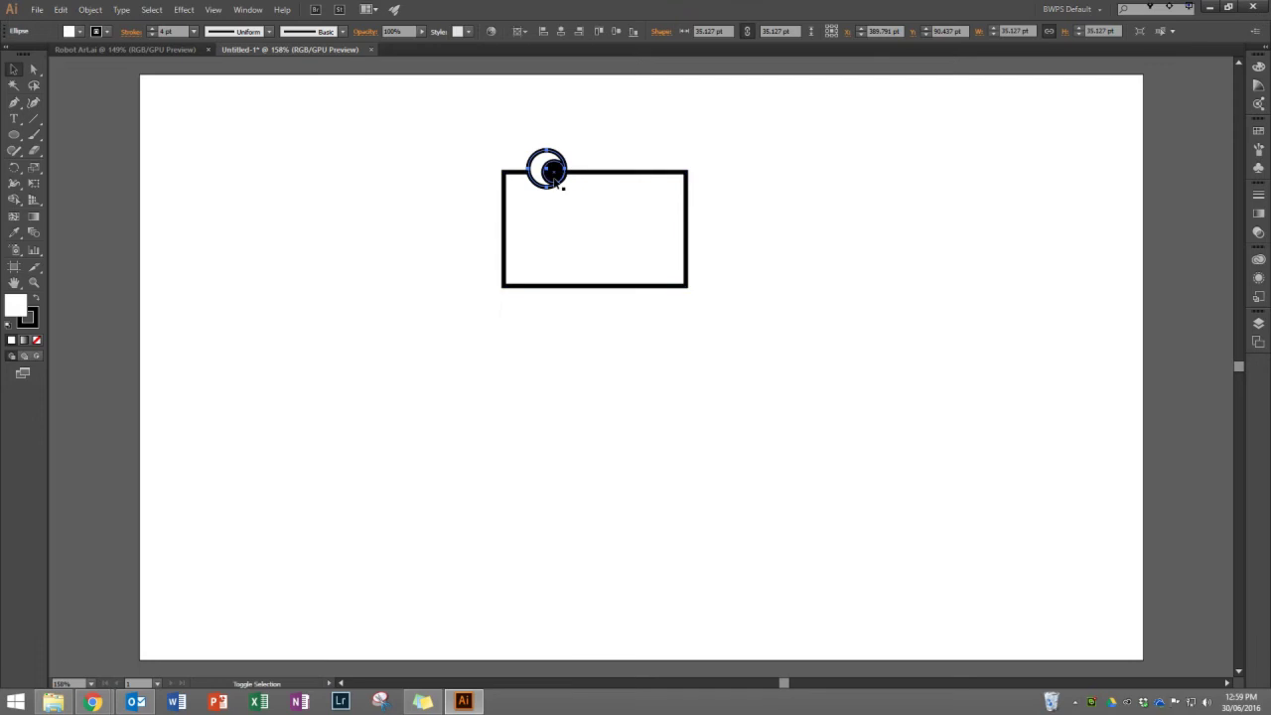
left_click(61, 10)
left_click(84, 70)
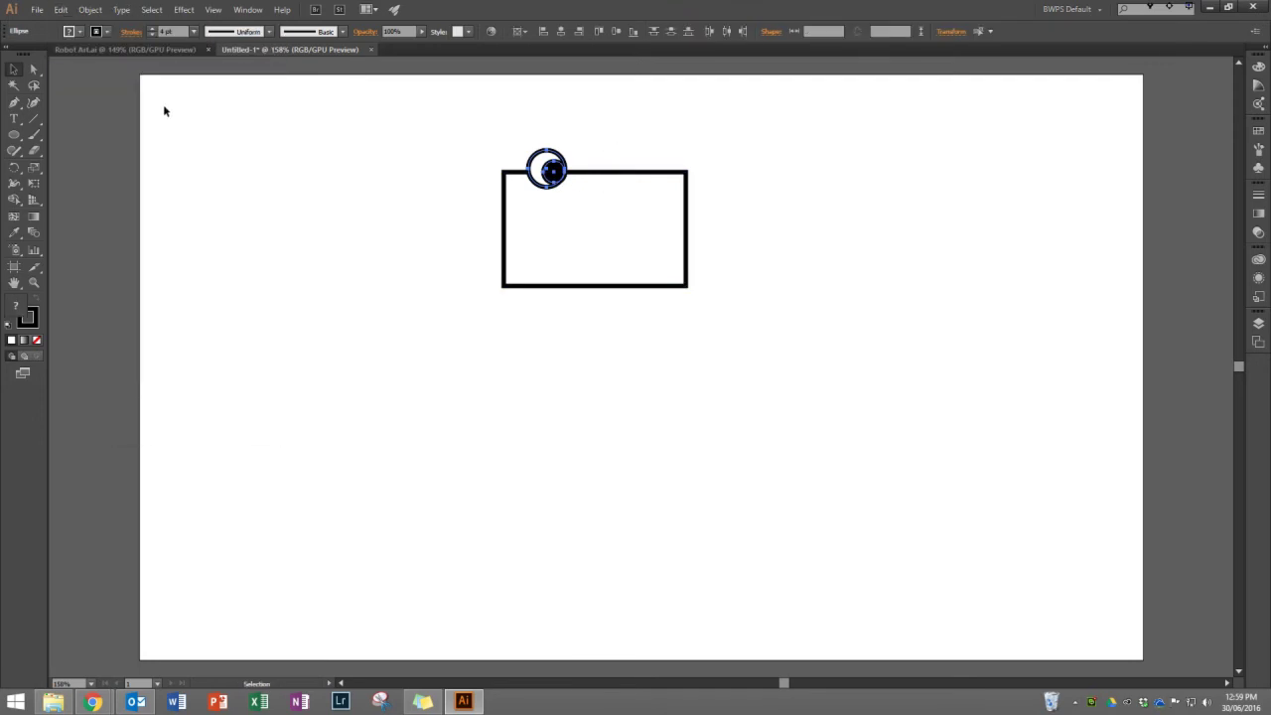
left_click(302, 157)
left_click(61, 10)
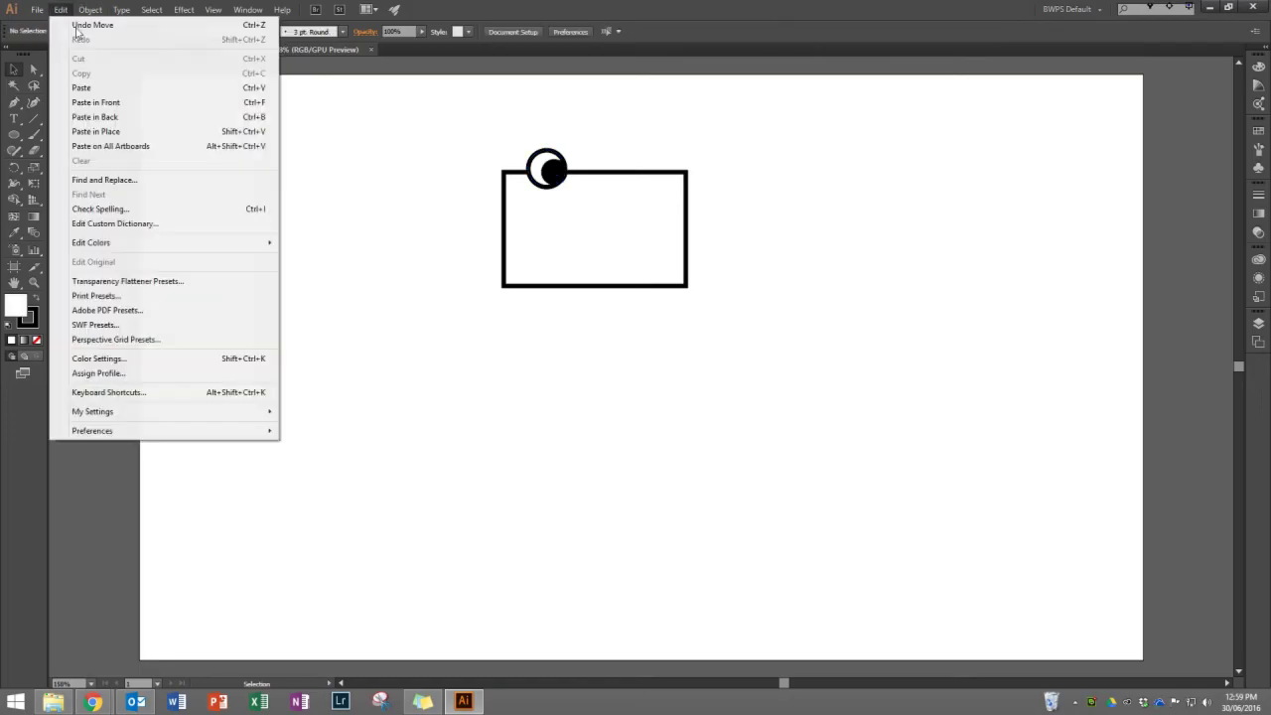
left_click(82, 88)
left_click_drag(643, 369, 645, 182)
left_click(797, 205)
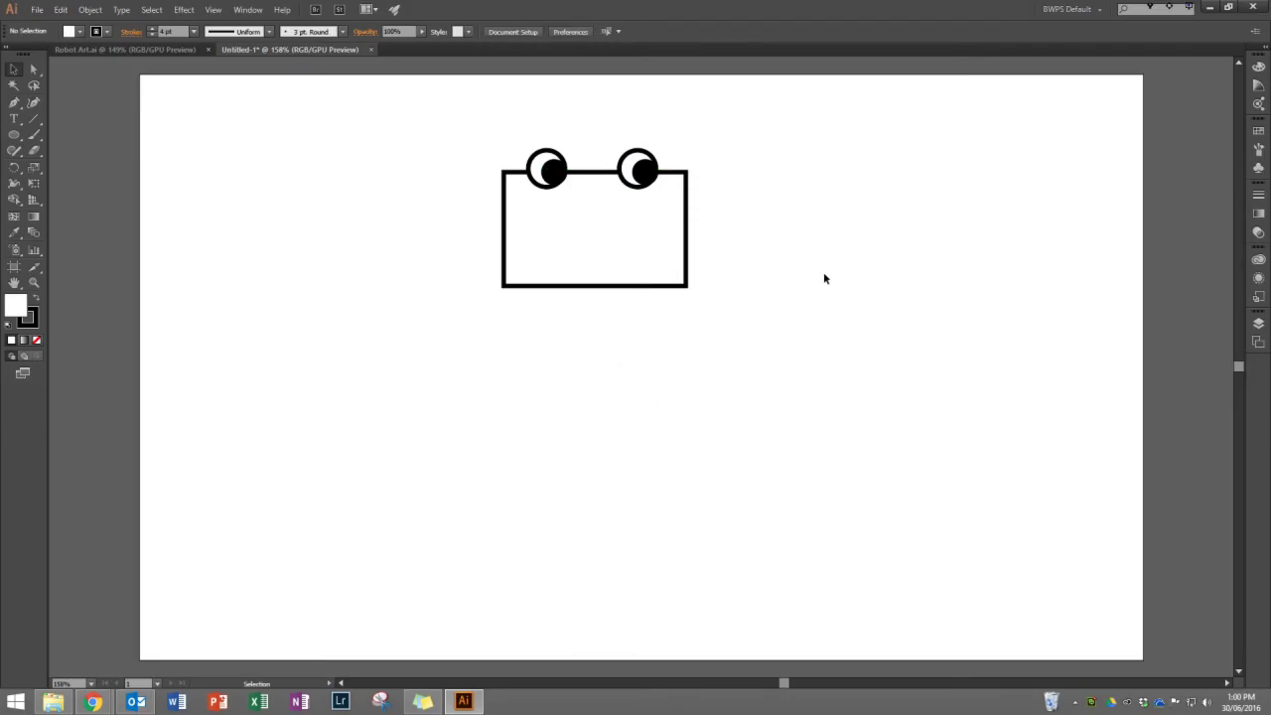
Step: Draw two antenna lines slanting outward from the head's top edge, one outside each eye, with the Line Segment tool
left_click(41, 117)
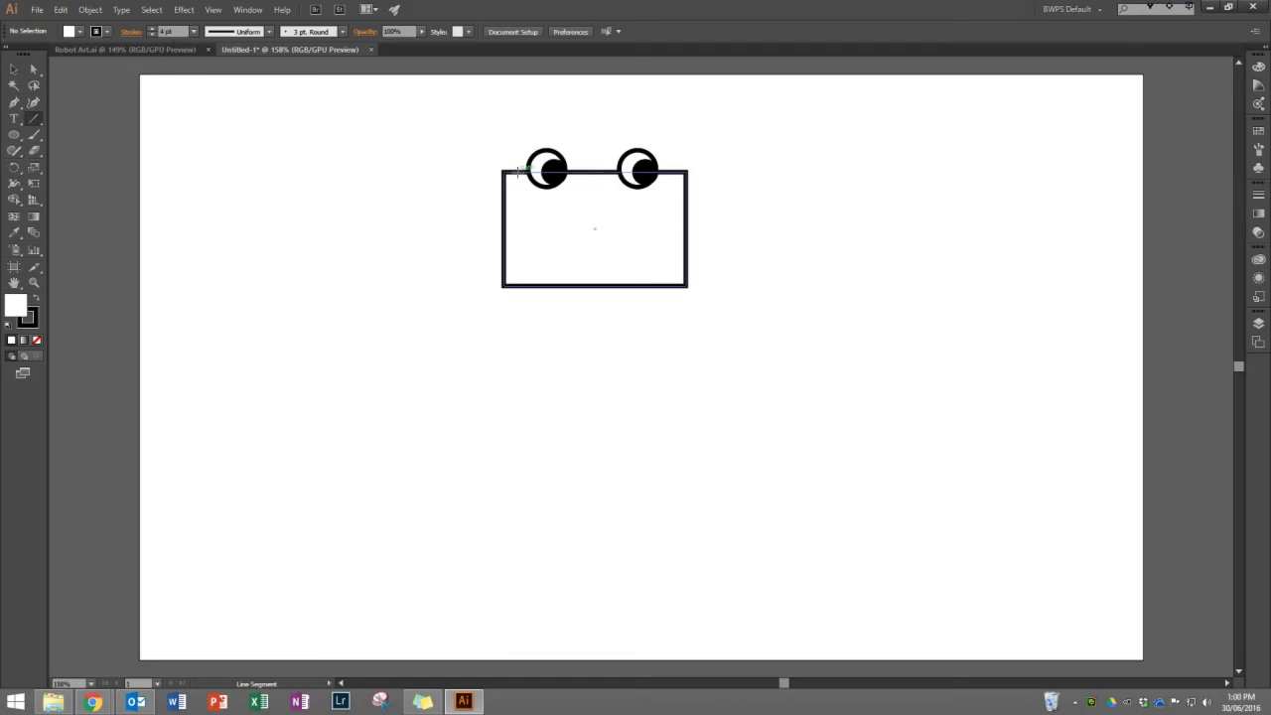
left_click_drag(518, 171, 482, 123)
mouse_move(685, 171)
left_mouse_down()
mouse_move(710, 117)
mouse_move(713, 129)
left_mouse_up()
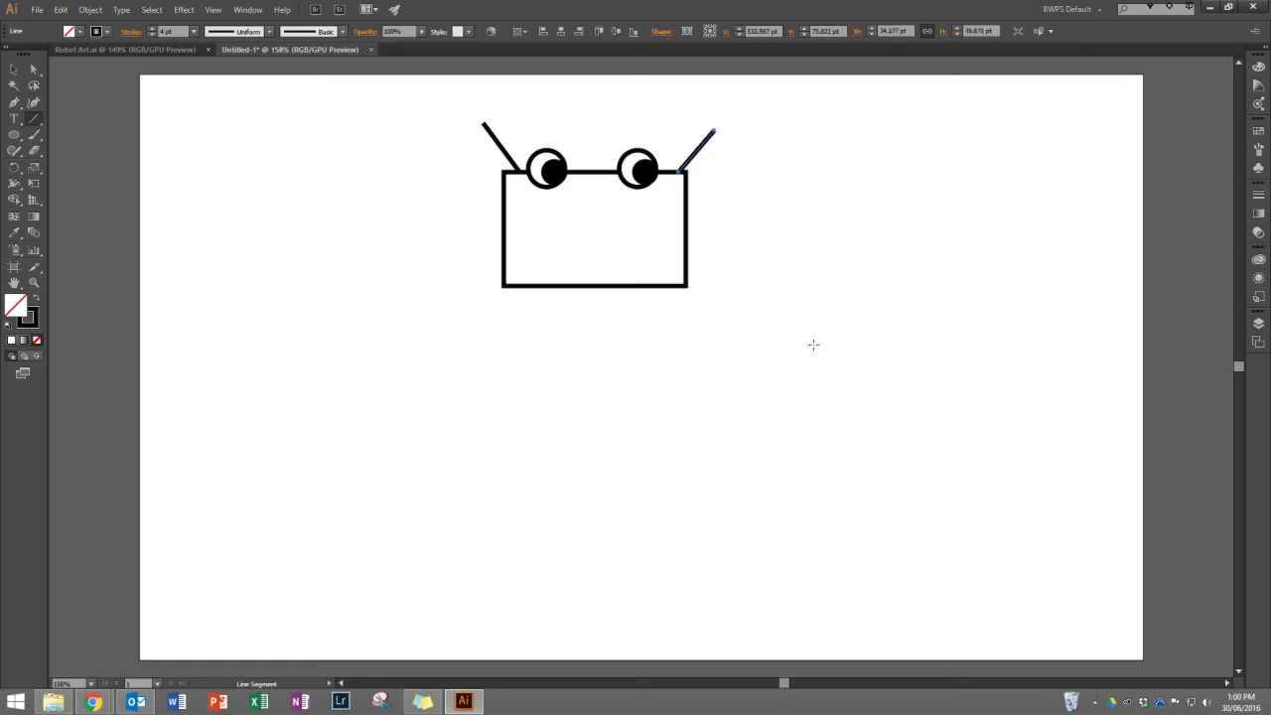
Step: Draw a circle about 17 pt wide in the empty area beside the head and fill it with black
left_click(14, 135)
left_click_drag(215, 146, 233, 164)
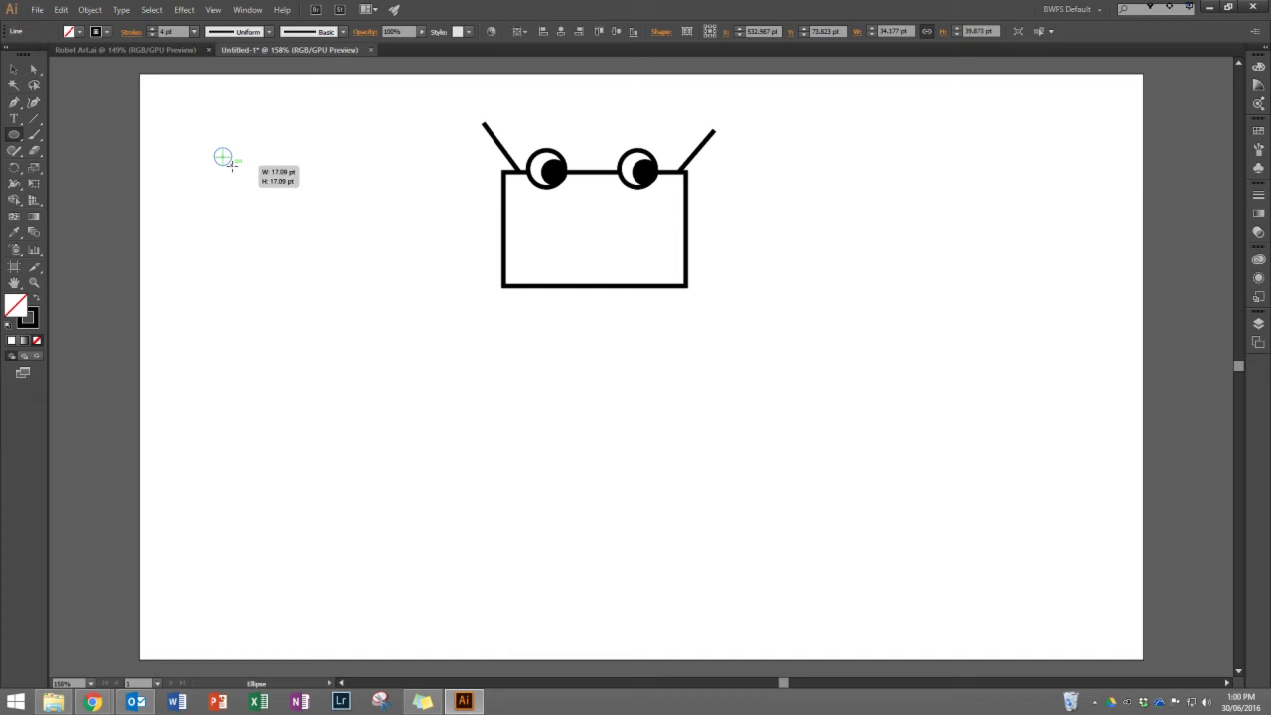
left_click_drag(232, 165, 233, 166)
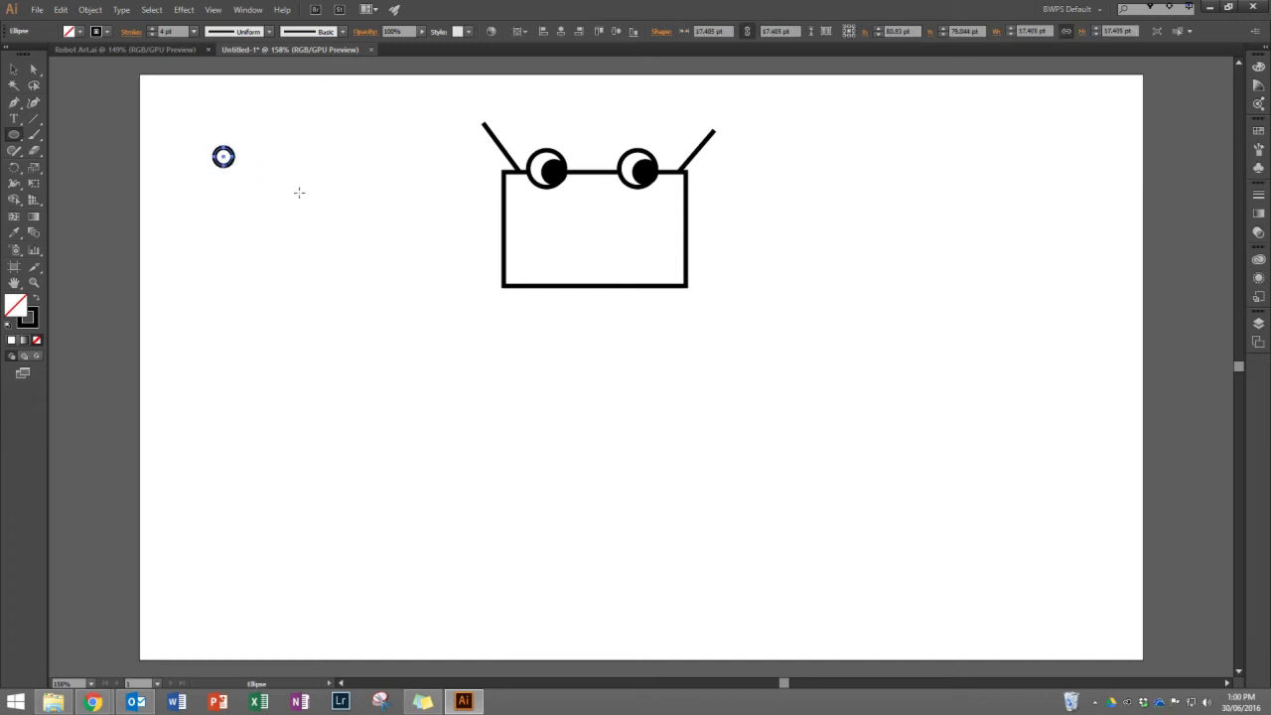
left_click(79, 31)
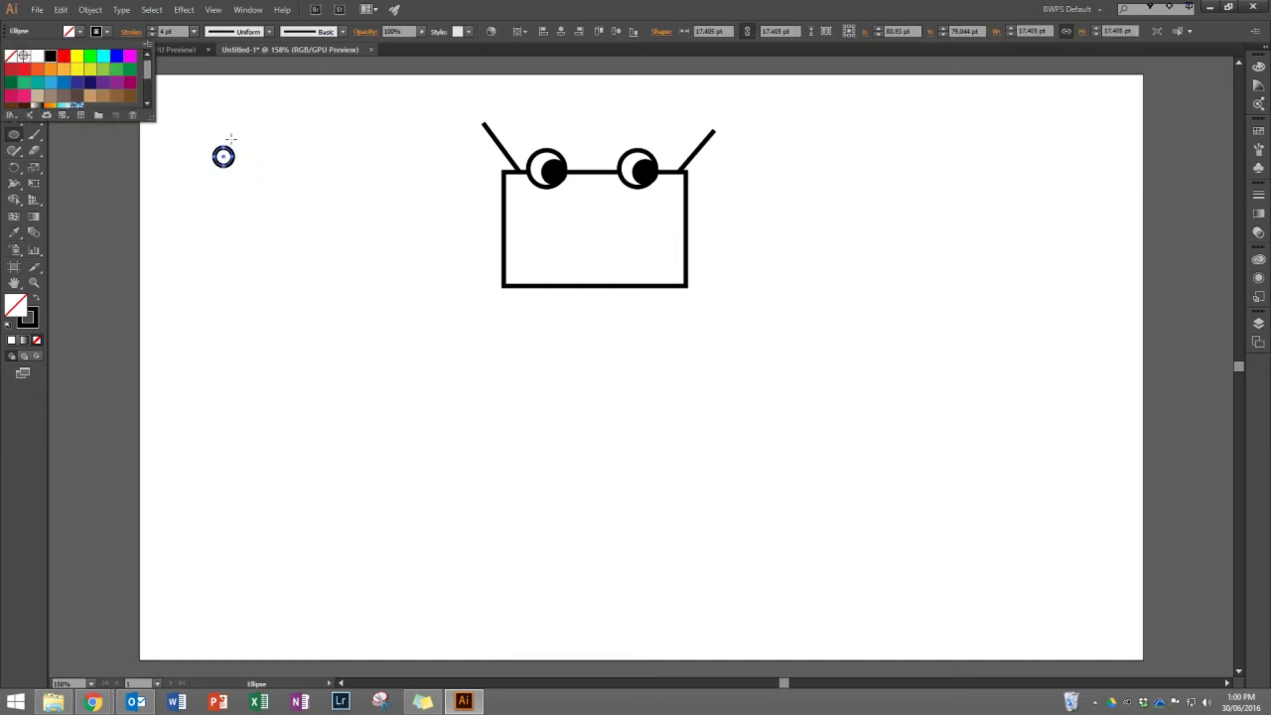
left_click(52, 59)
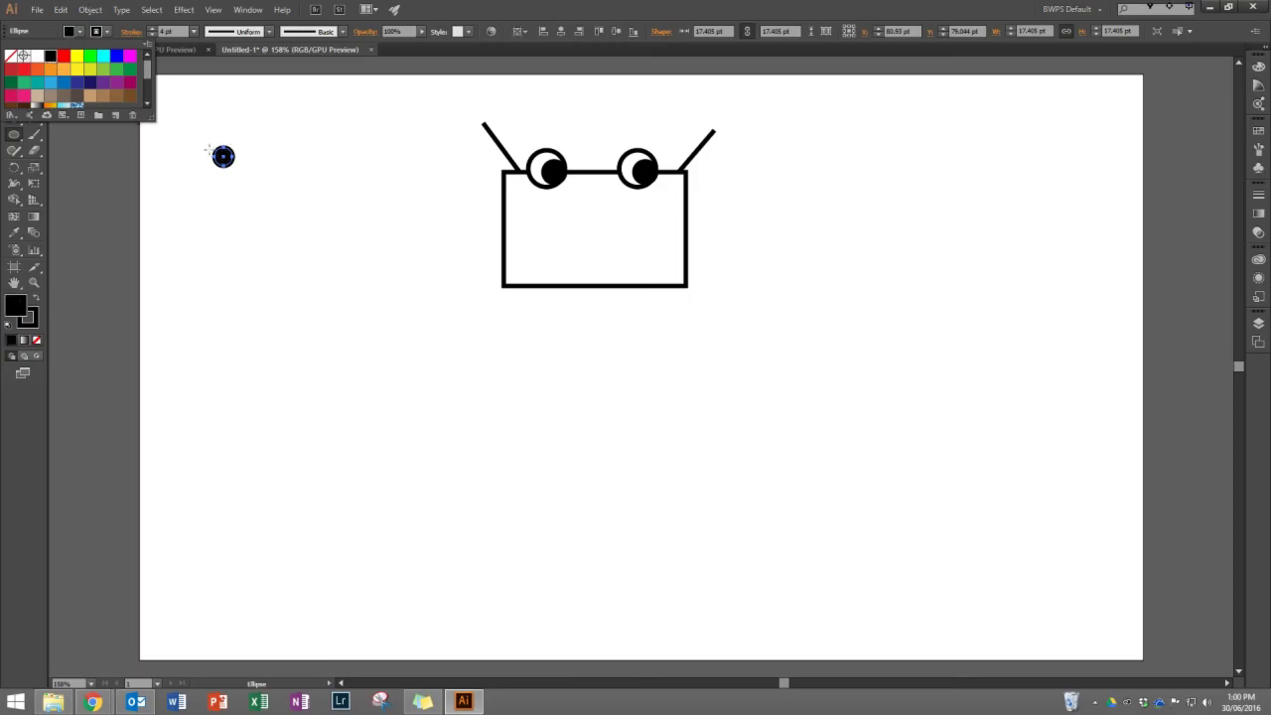
Step: Move the small black circle onto the left antenna's tip and place a copy of it on the right antenna's tip
left_click(11, 70)
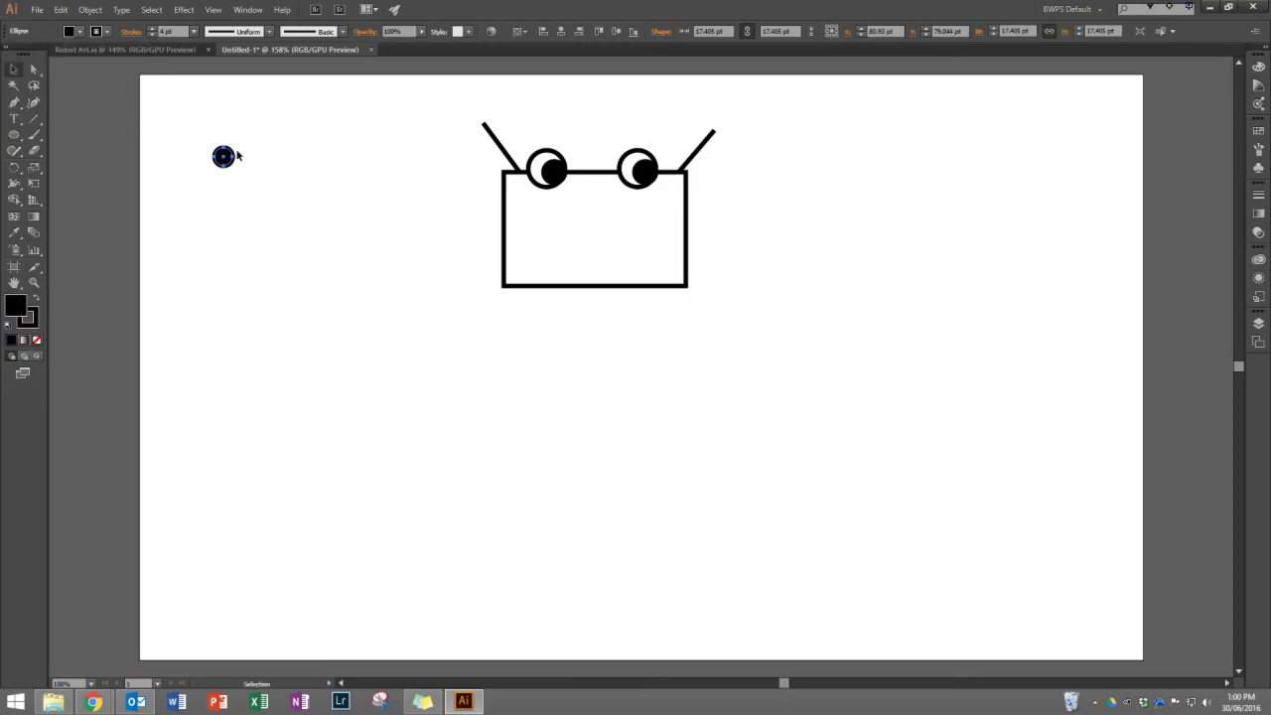
left_click_drag(224, 156, 480, 121)
left_click(61, 10)
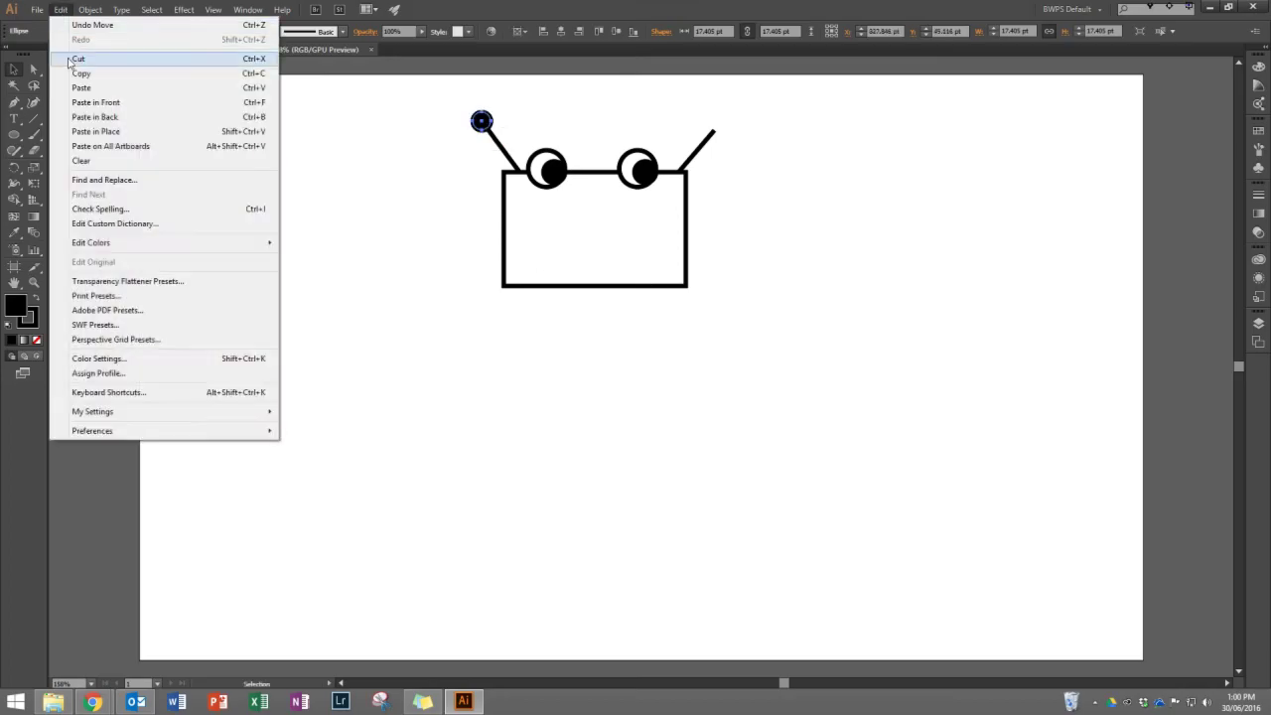
left_click(69, 71)
left_click(371, 180)
left_click(60, 10)
left_click(99, 88)
left_click_drag(640, 367, 712, 126)
left_click(908, 392)
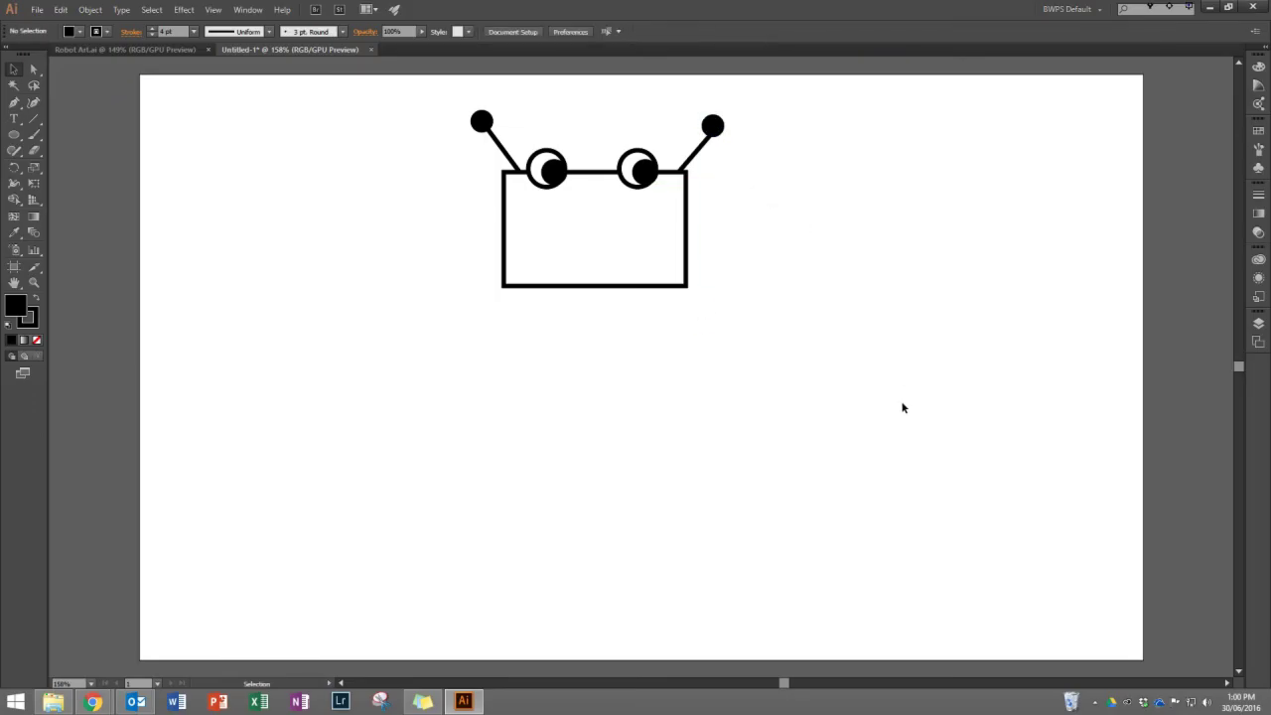
Step: Draw the left half of the smile inside the head with the Arc tool, about 69 by 47 pt
left_click(35, 123)
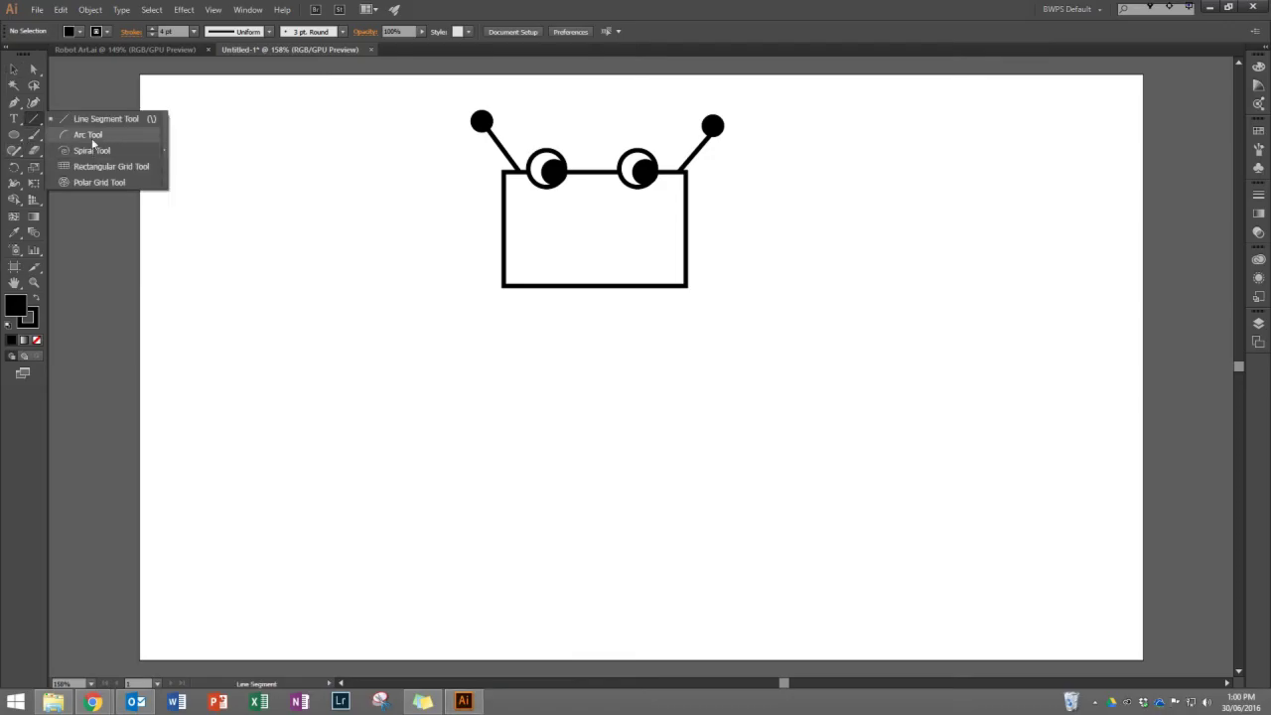
left_click(89, 135)
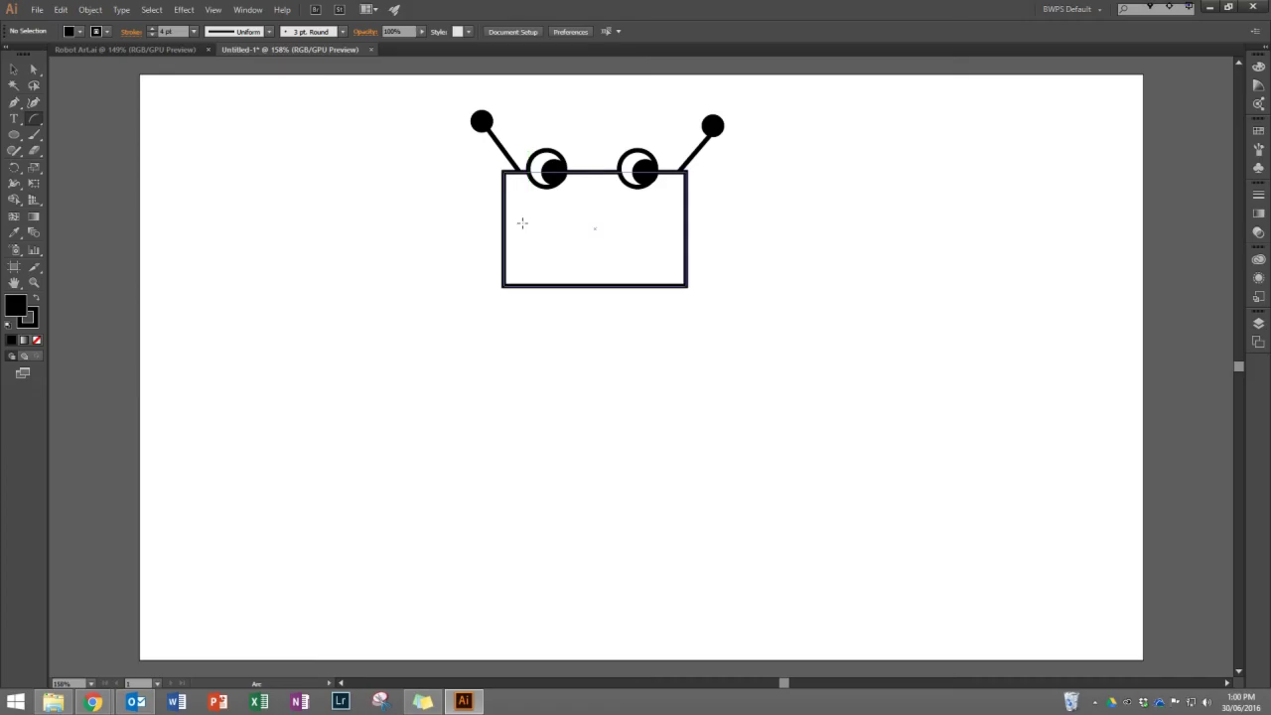
left_click_drag(522, 223, 594, 270)
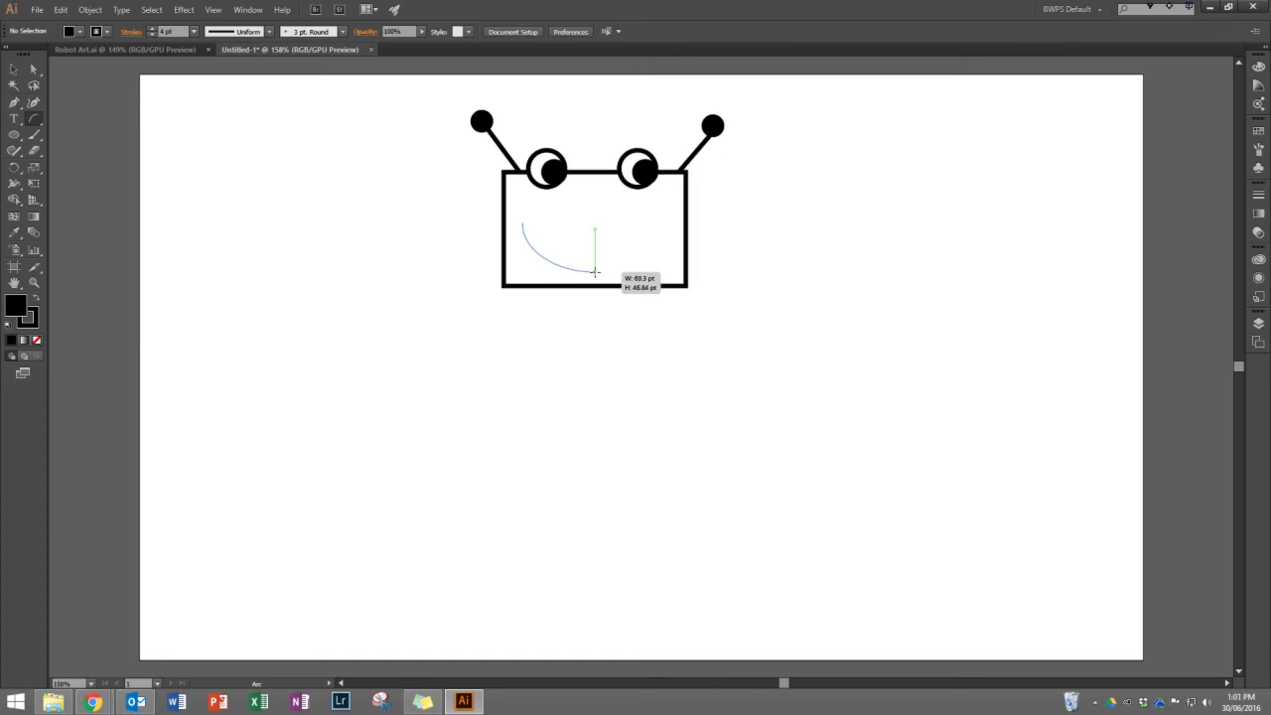
left_click_drag(595, 270, 609, 273)
Step: Draw the right half of the smile as a flipped arc about 59 by 41 pt, starting from the left arc's lower end
left_click_drag(648, 260, 660, 229)
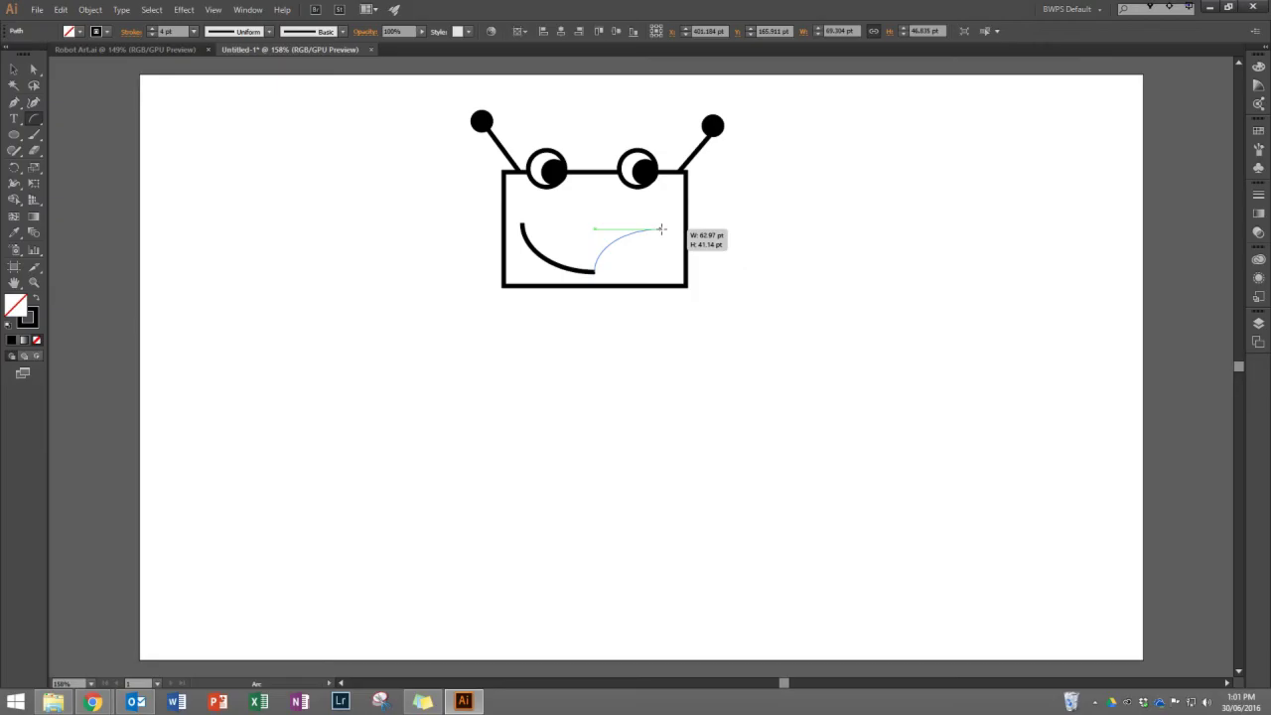
key("x")
left_click_drag(660, 229, 657, 229)
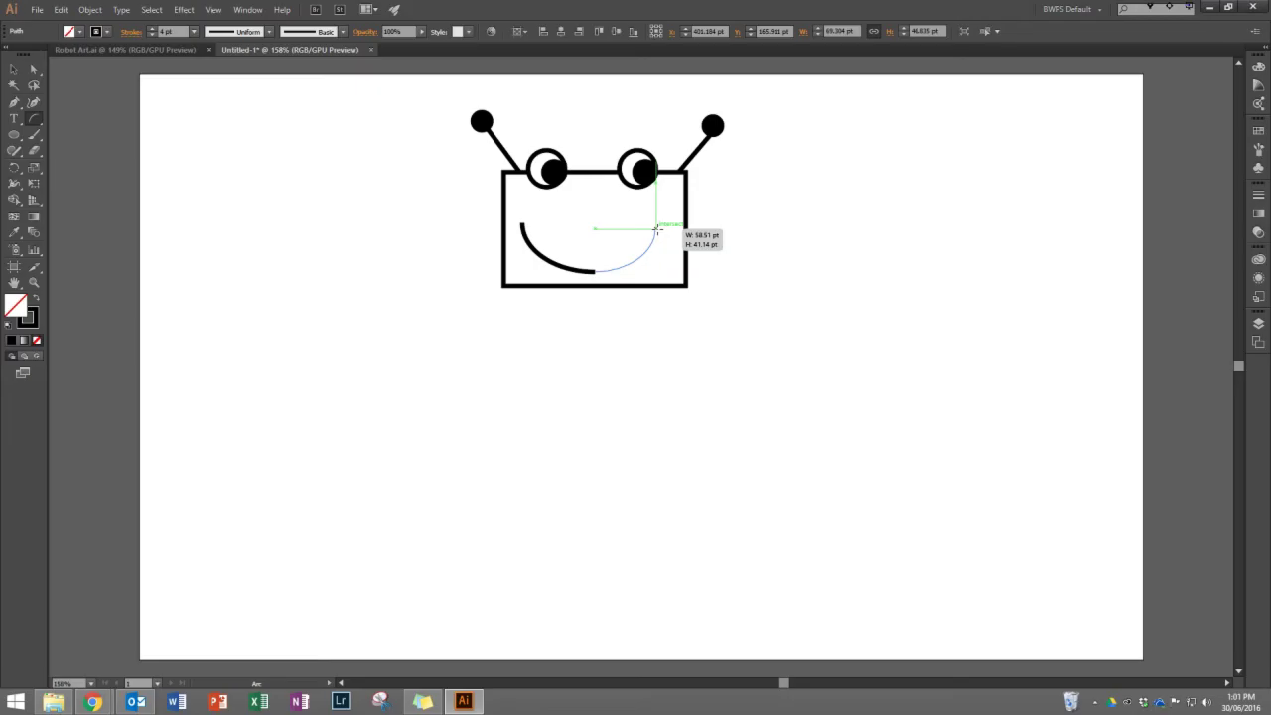
Step: Finish the smile's right arc near the height of the left arc's upper end, at about 59 by 41 pt
left_click_drag(656, 230, 657, 229)
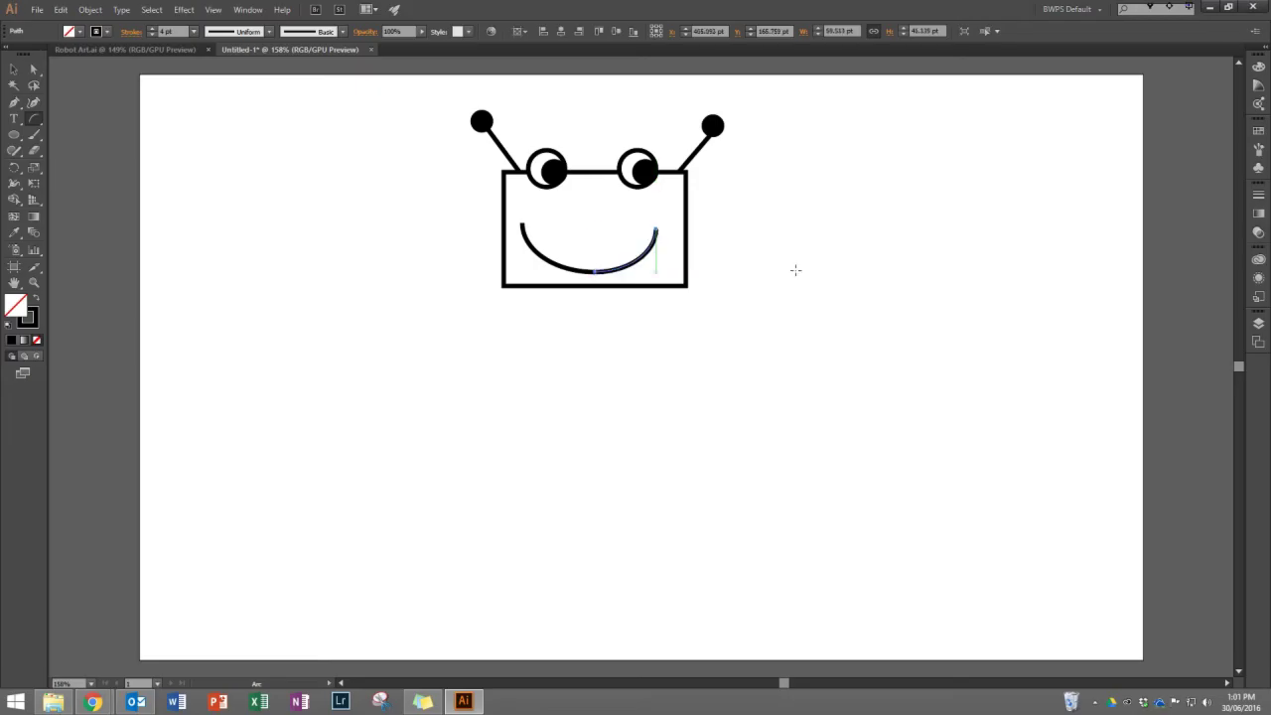
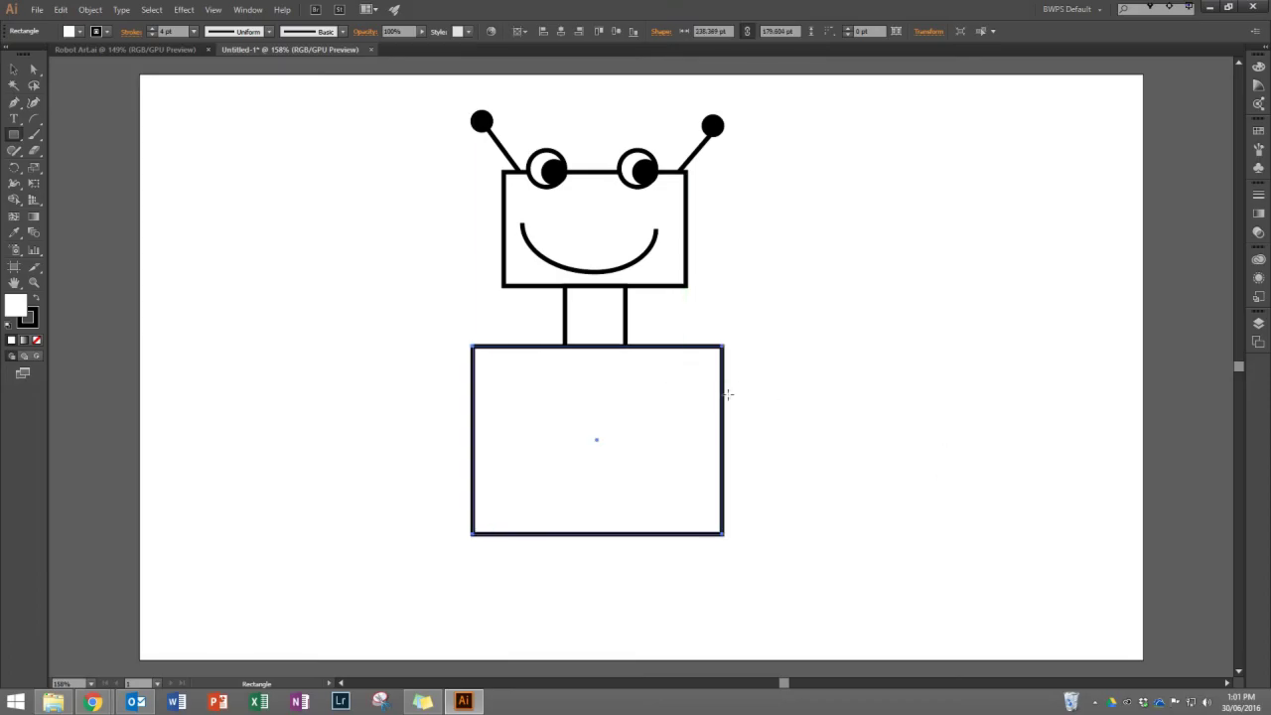
Step: Draw an arm rectangle about 98 by 25 pt from the body's right edge and attach a hexagon hand about 43 by 48 pt to its end
left_click_drag(722, 388, 825, 413)
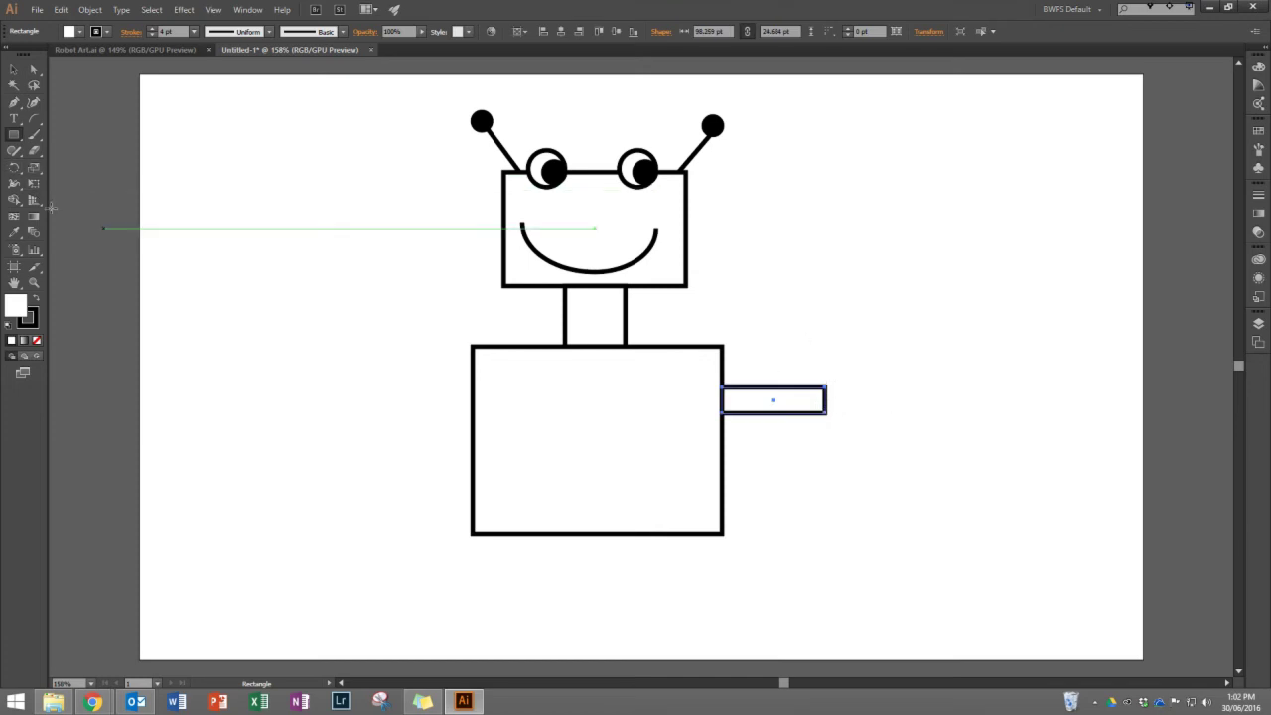
left_click_drag(13, 140, 99, 183)
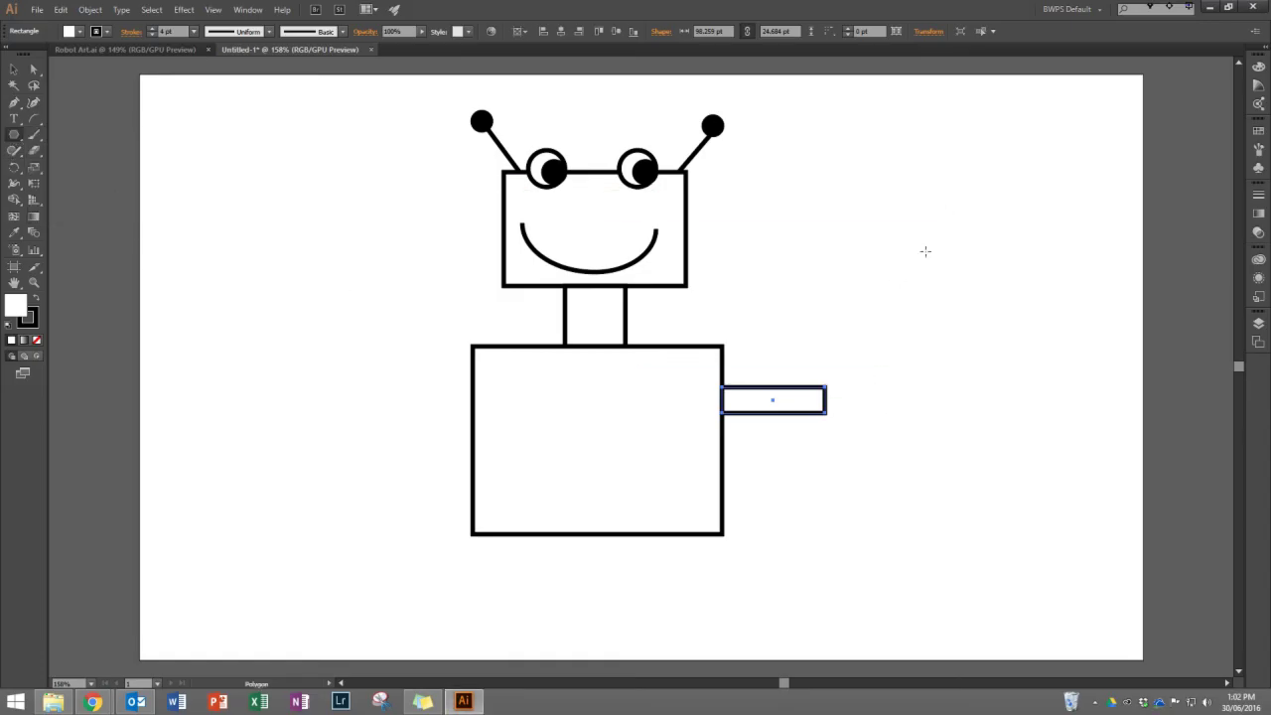
mouse_move(928, 236)
left_mouse_down()
mouse_move(955, 255)
mouse_move(914, 254)
mouse_move(949, 261)
mouse_move(959, 247)
mouse_move(988, 275)
mouse_move(907, 266)
mouse_move(949, 270)
mouse_move(929, 273)
mouse_move(929, 261)
left_mouse_up()
key("v")
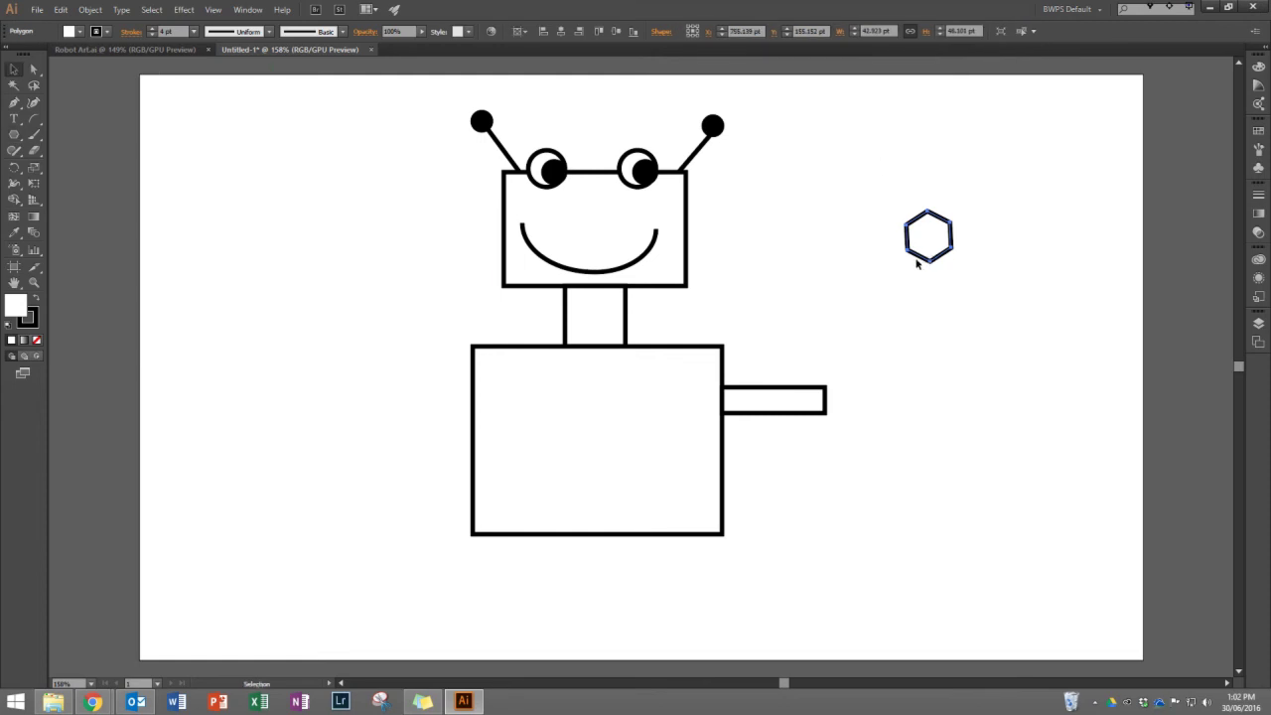
left_click_drag(922, 259, 839, 424)
left_click(931, 423)
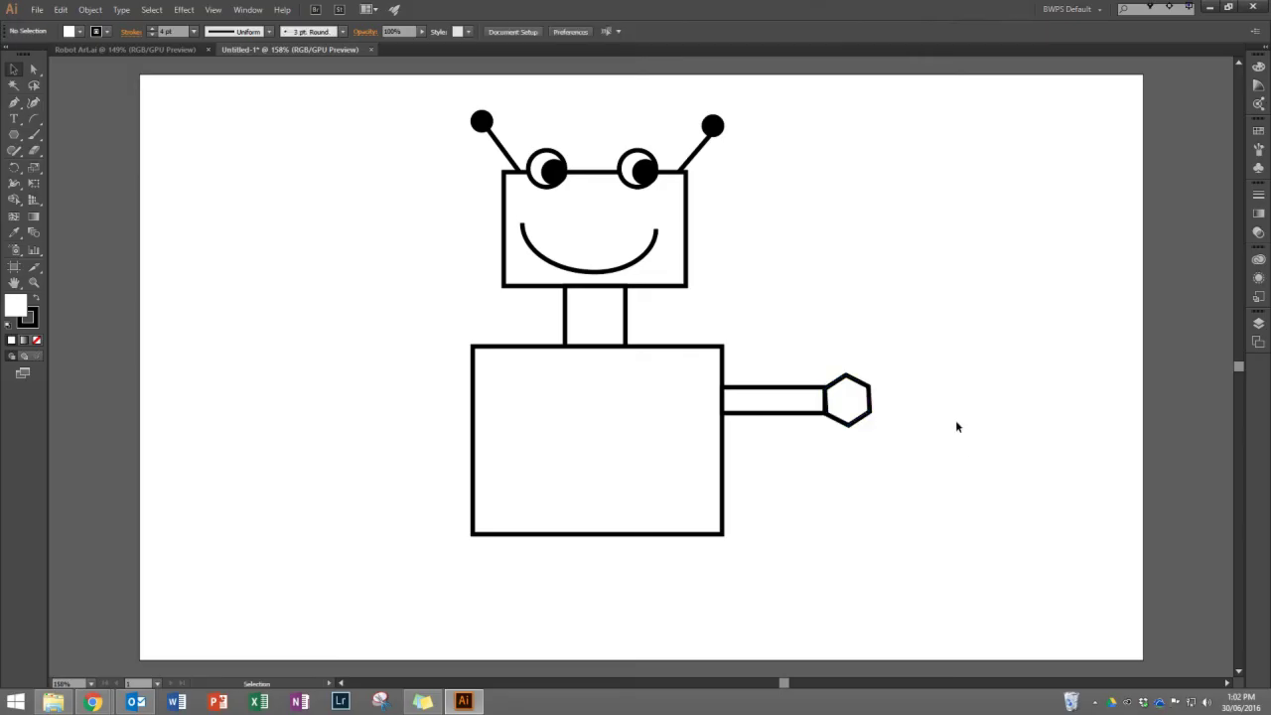
Step: Copy the right arm together with its hexagon hand and place the copy in the empty area left of the robot
left_click_drag(920, 345, 770, 485)
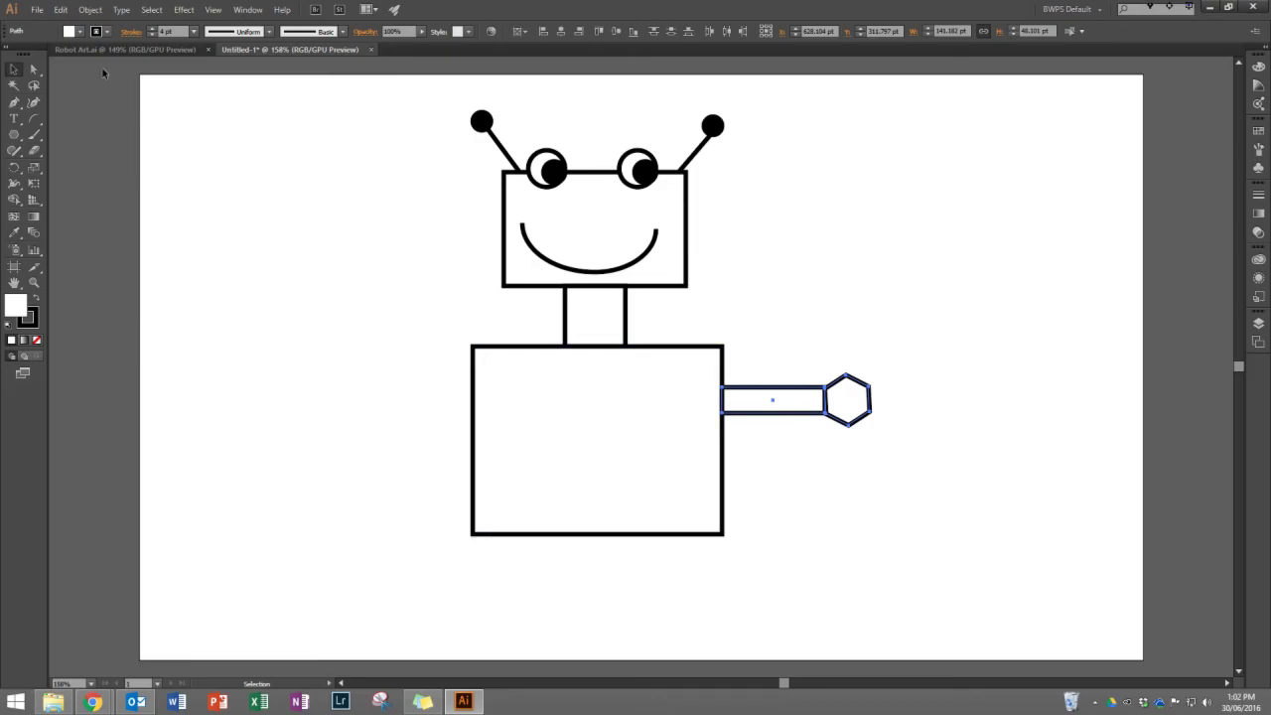
left_click(90, 9)
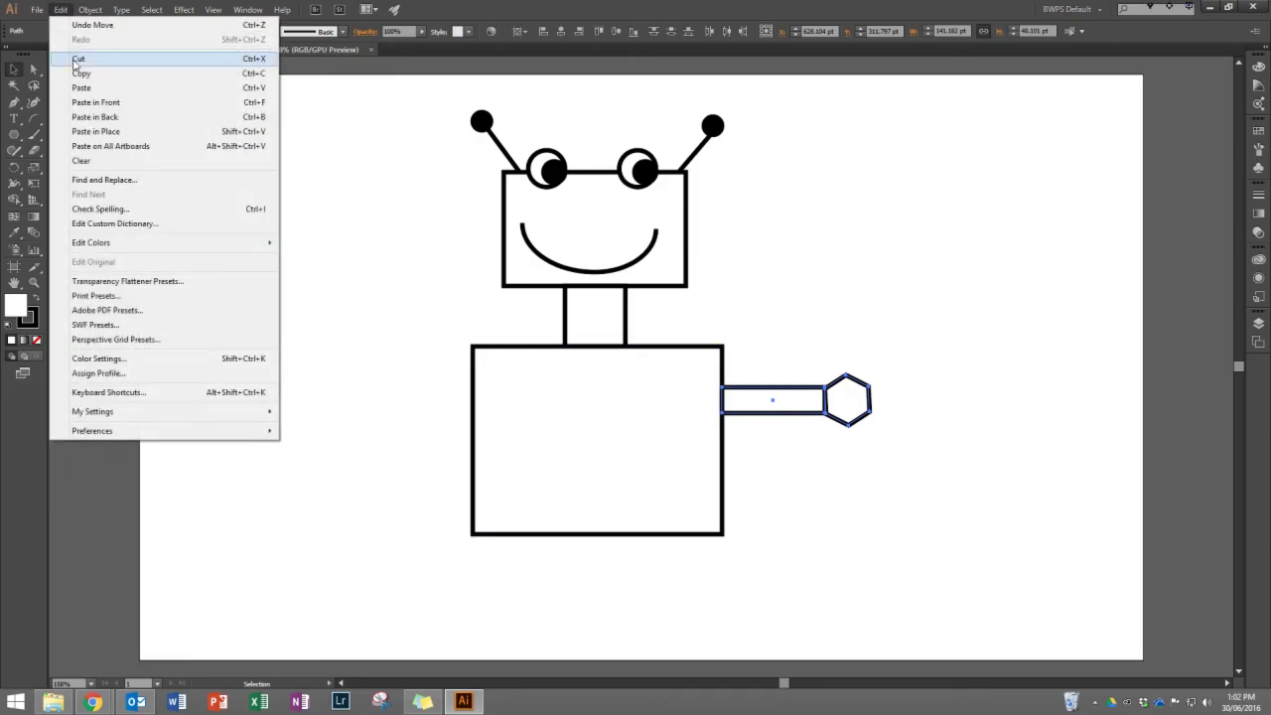
left_click(79, 75)
left_click(240, 230)
left_click(60, 9)
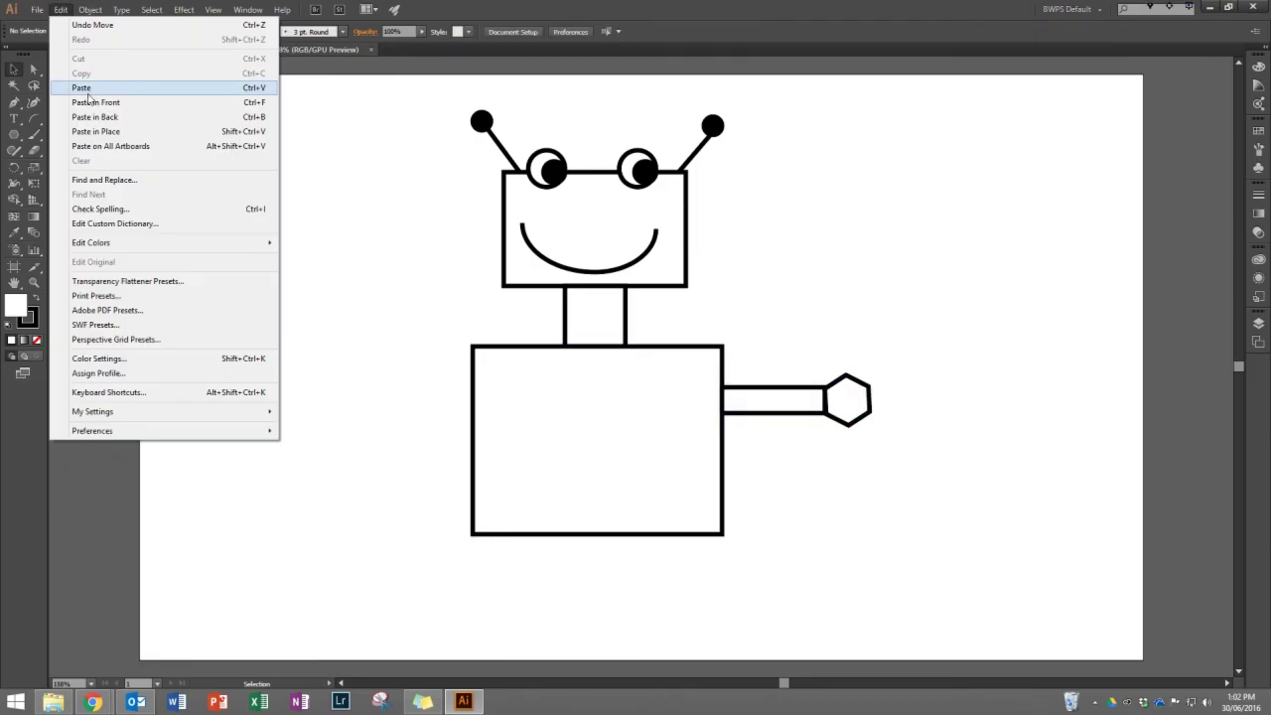
left_click(87, 88)
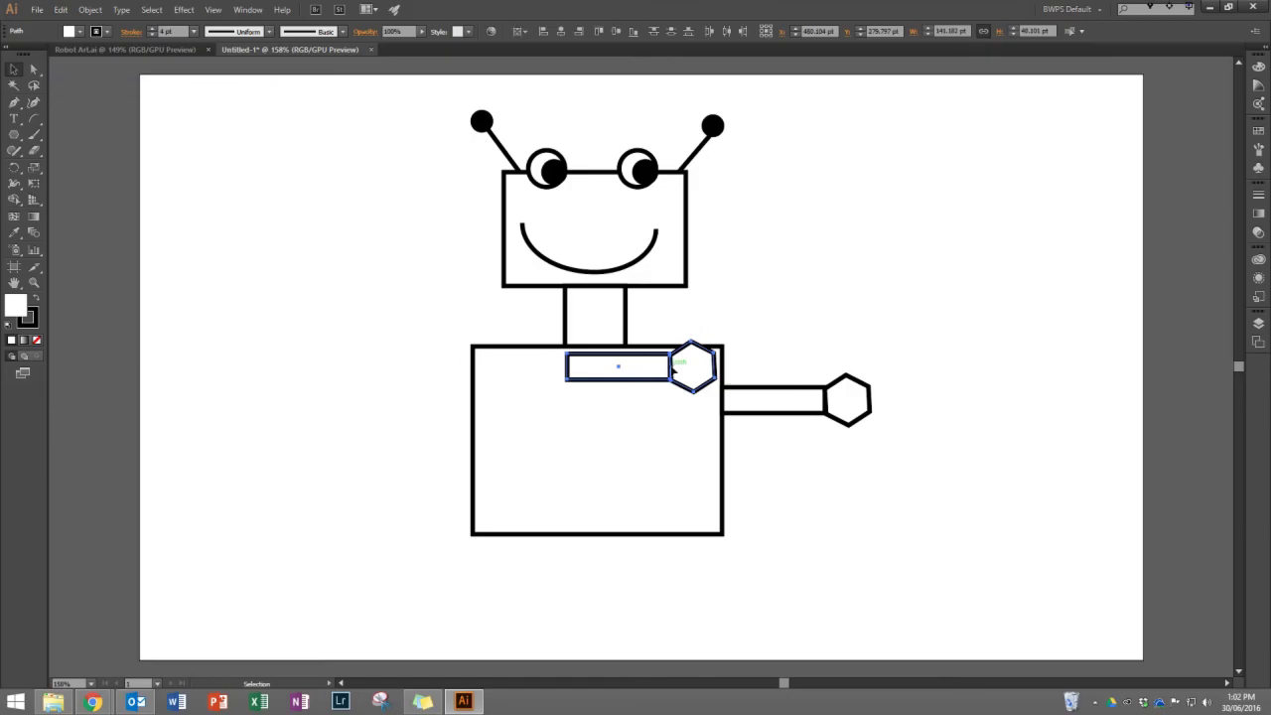
left_click_drag(673, 369, 354, 343)
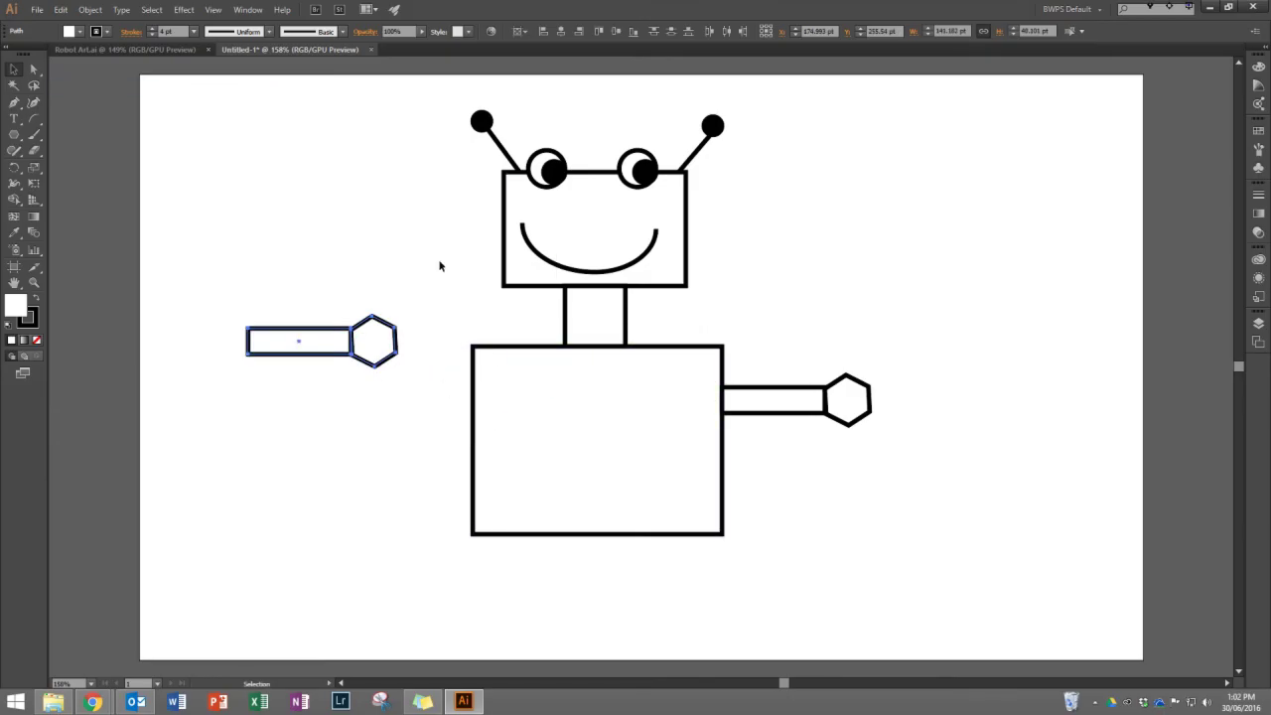
Step: Reflect the copied arm and hand across the vertical axis and attach them to the body's left edge, level with the right arm
left_click(90, 10)
mouse_move(110, 44)
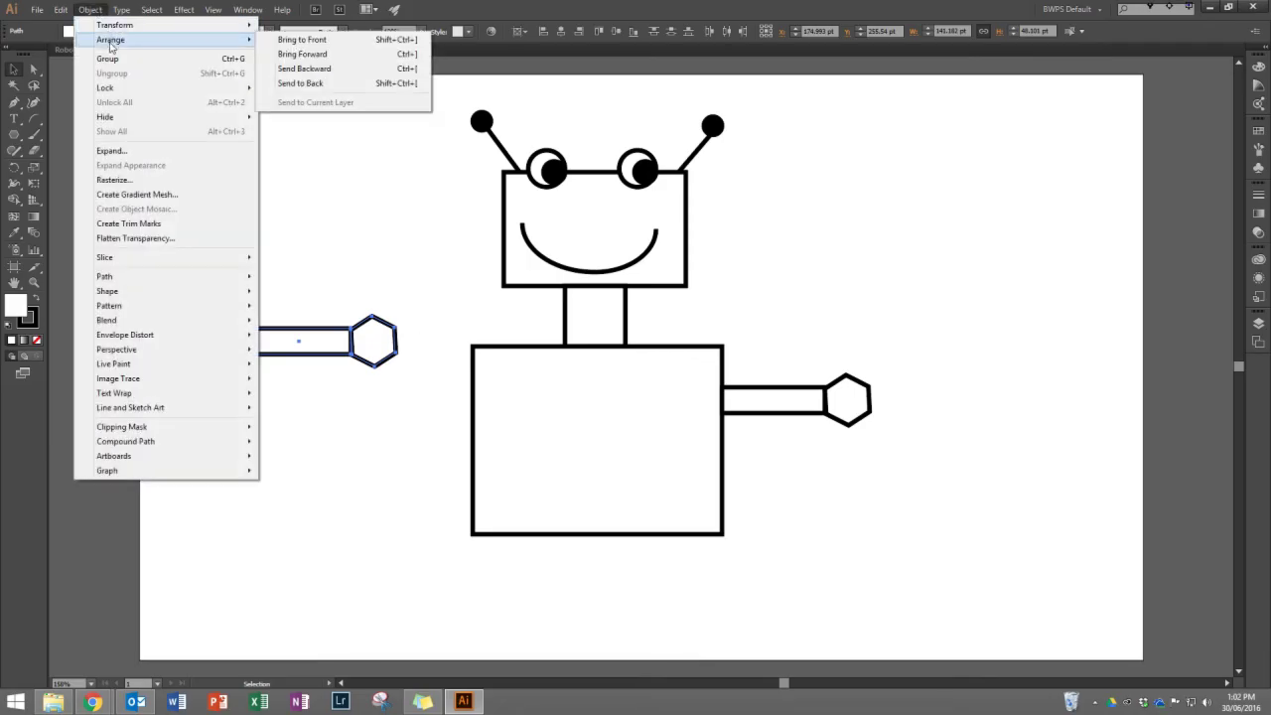
mouse_move(248, 10)
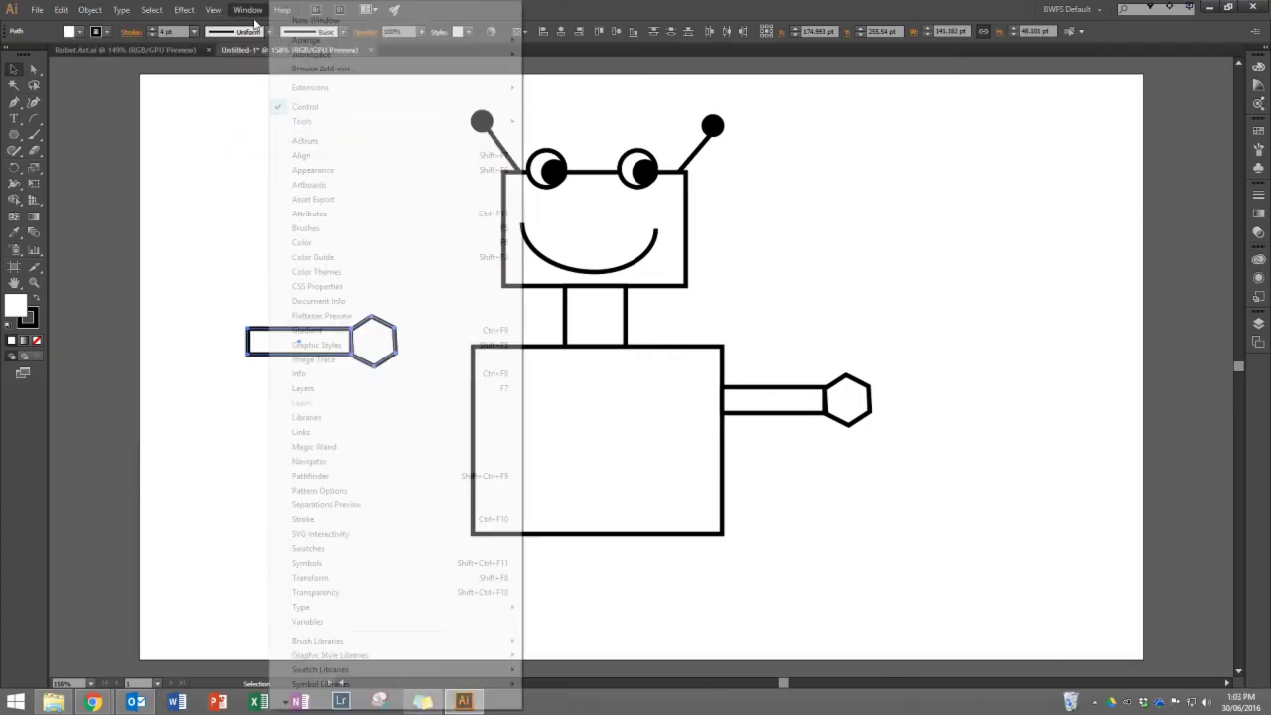
mouse_move(90, 10)
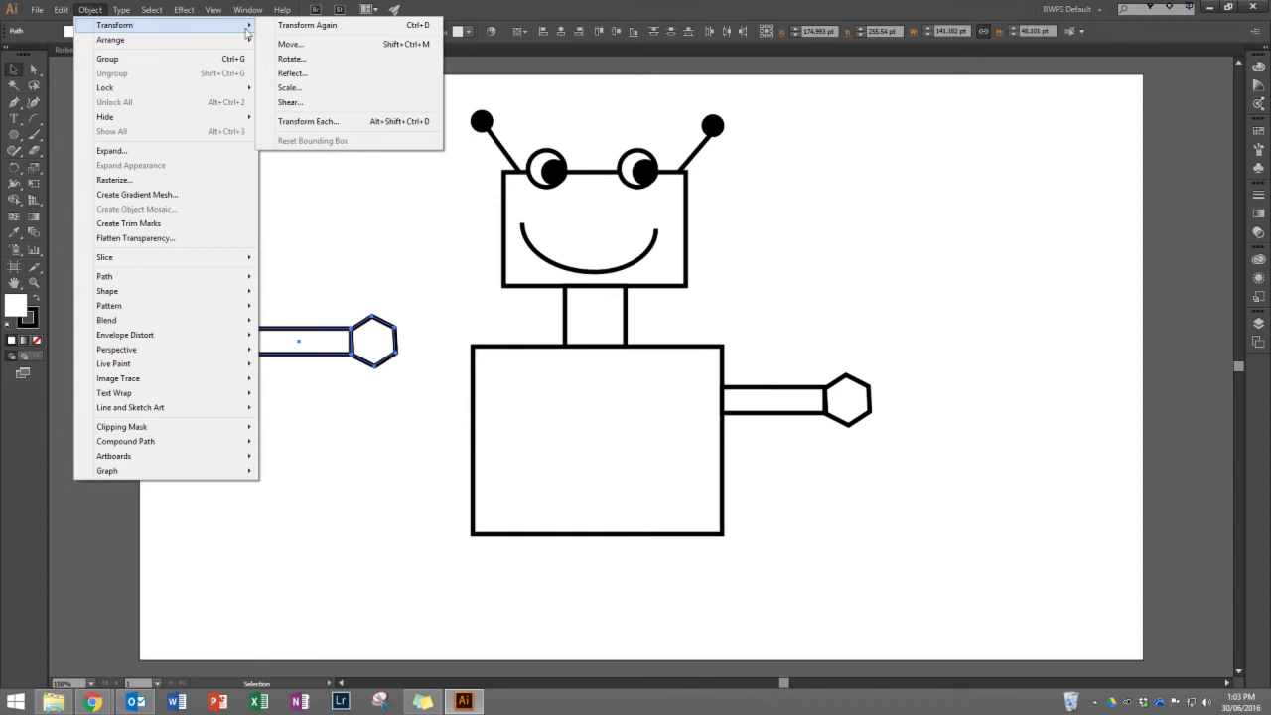
left_click(325, 73)
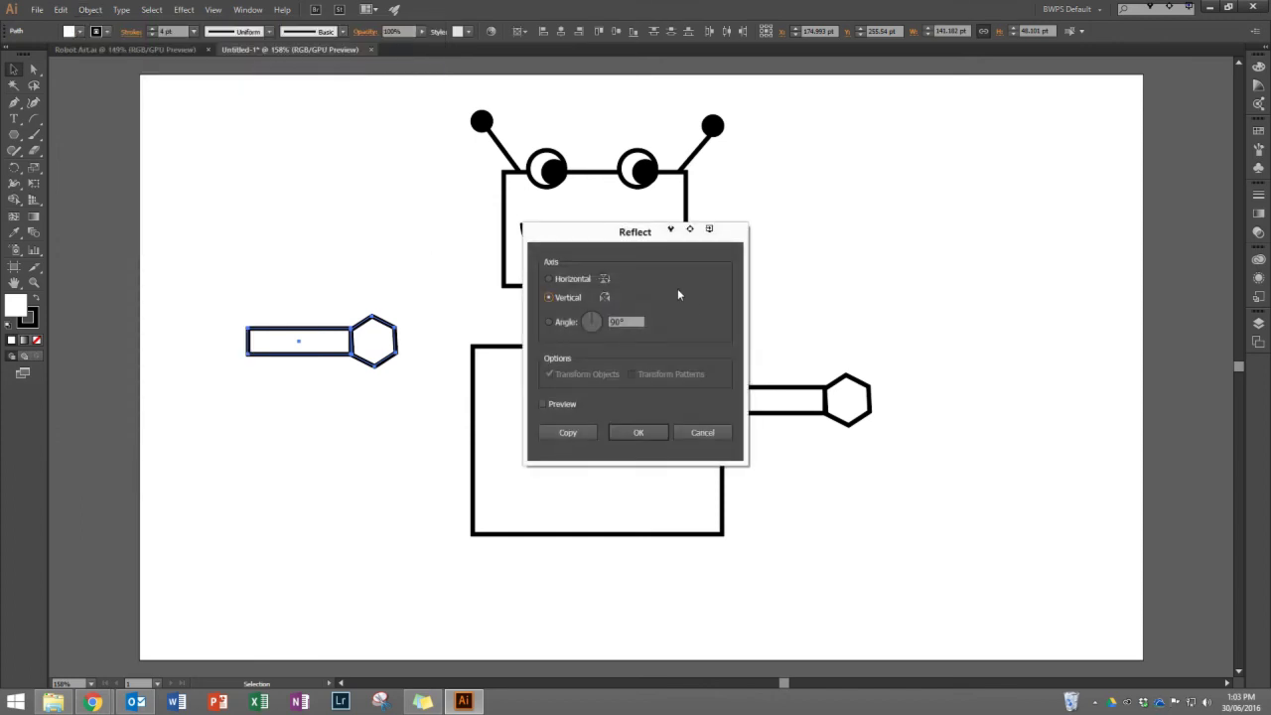
left_click(651, 433)
left_click_drag(361, 359, 435, 412)
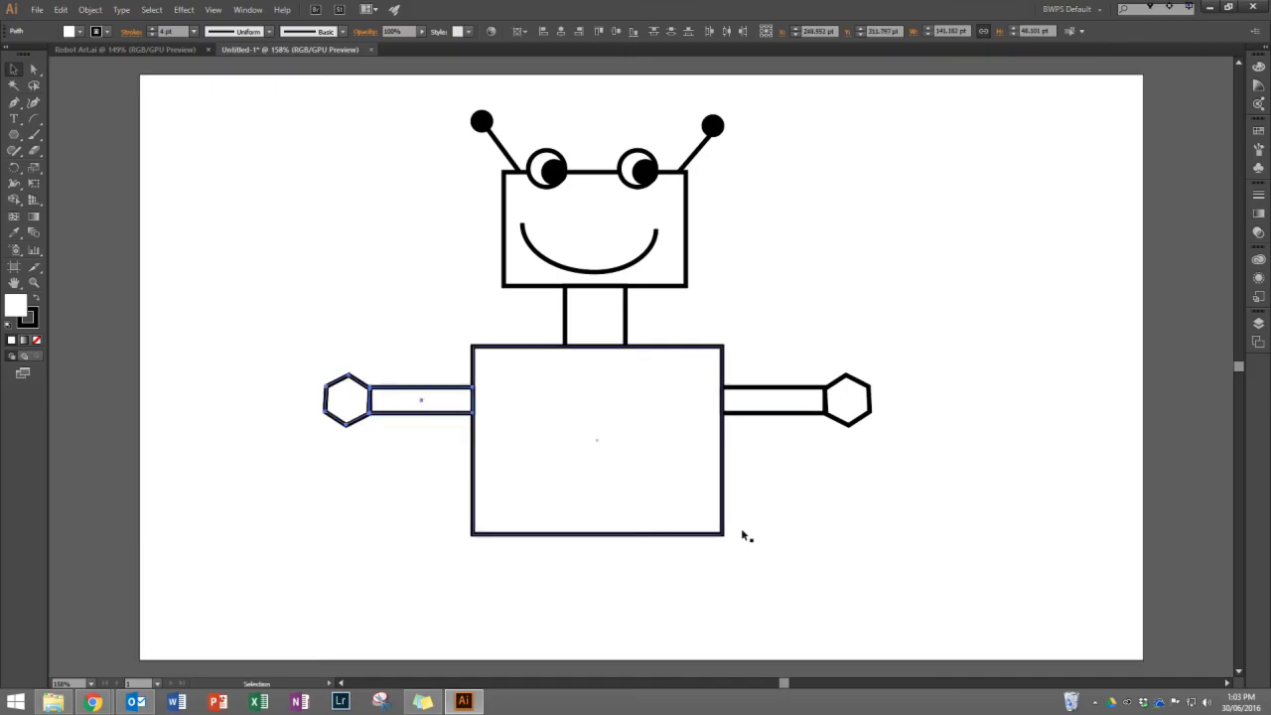
left_click(811, 494)
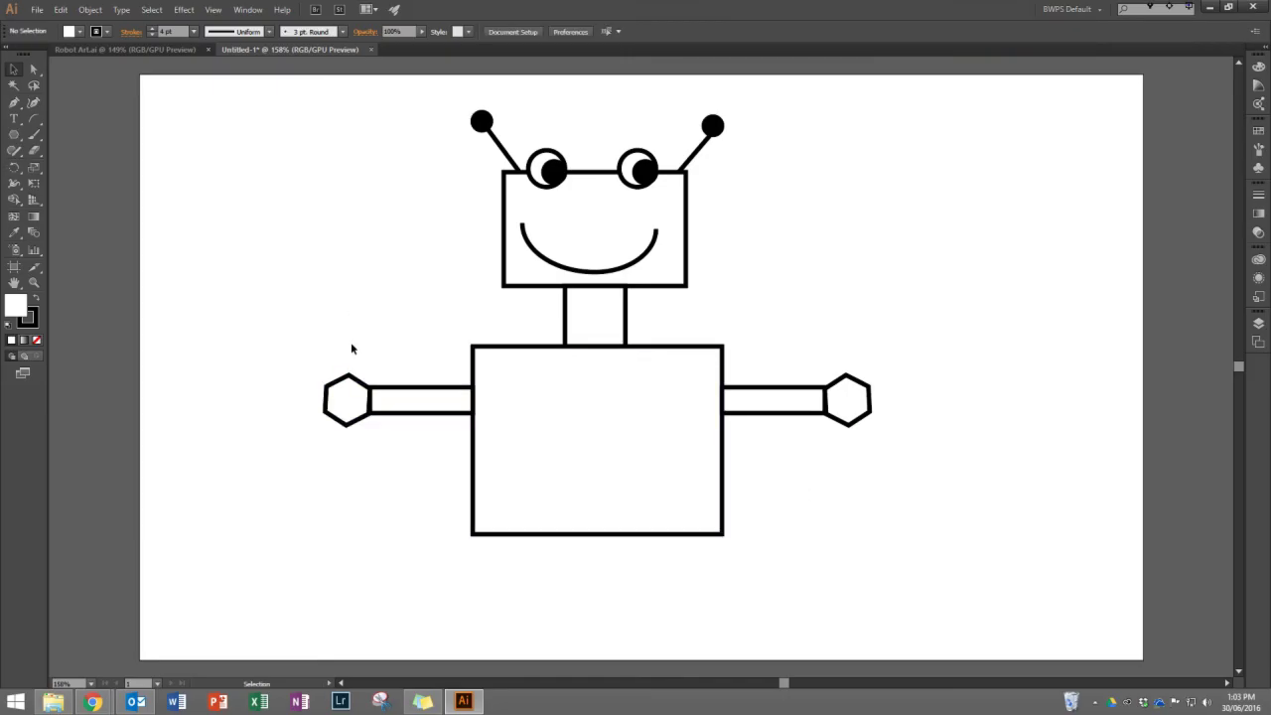
Step: Draw the left leg as a rectangle about 71 by 111 pt from the body's bottom edge
left_click(14, 134)
left_click(49, 139)
left_click_drag(503, 532, 579, 650)
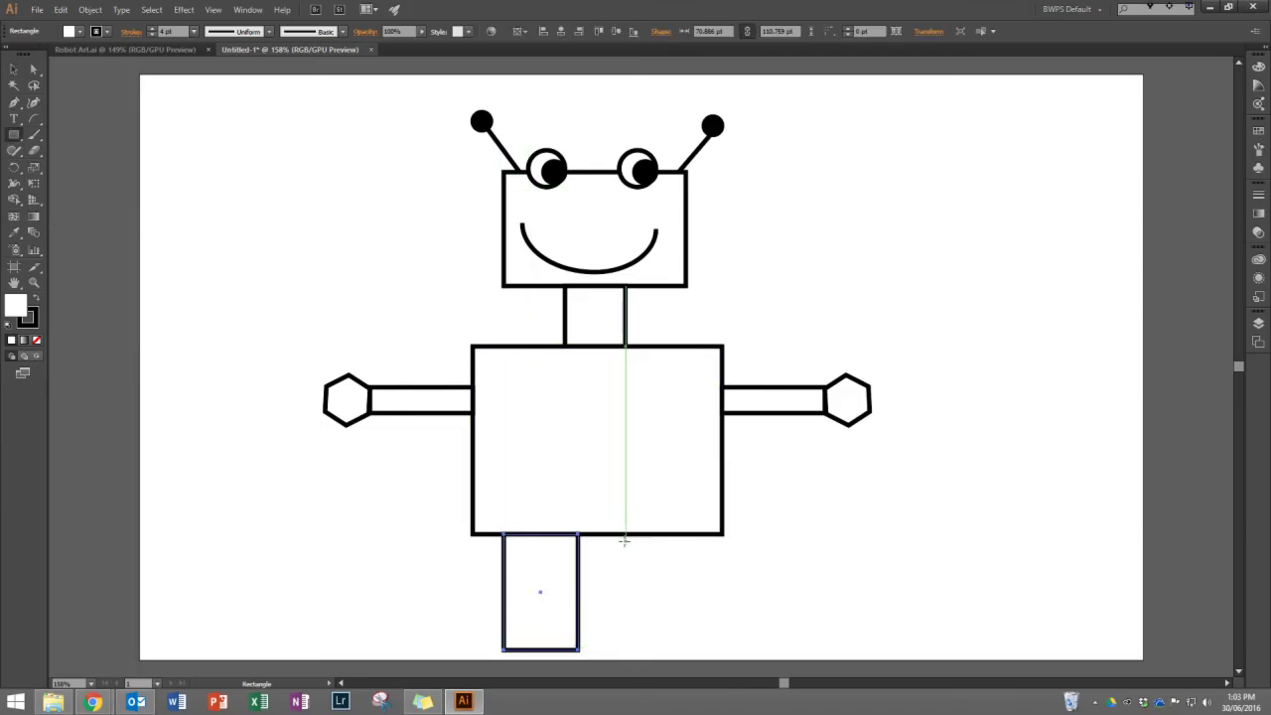
Step: Copy the left leg and attach the copy to the right part of the body's bottom edge
left_click(60, 9)
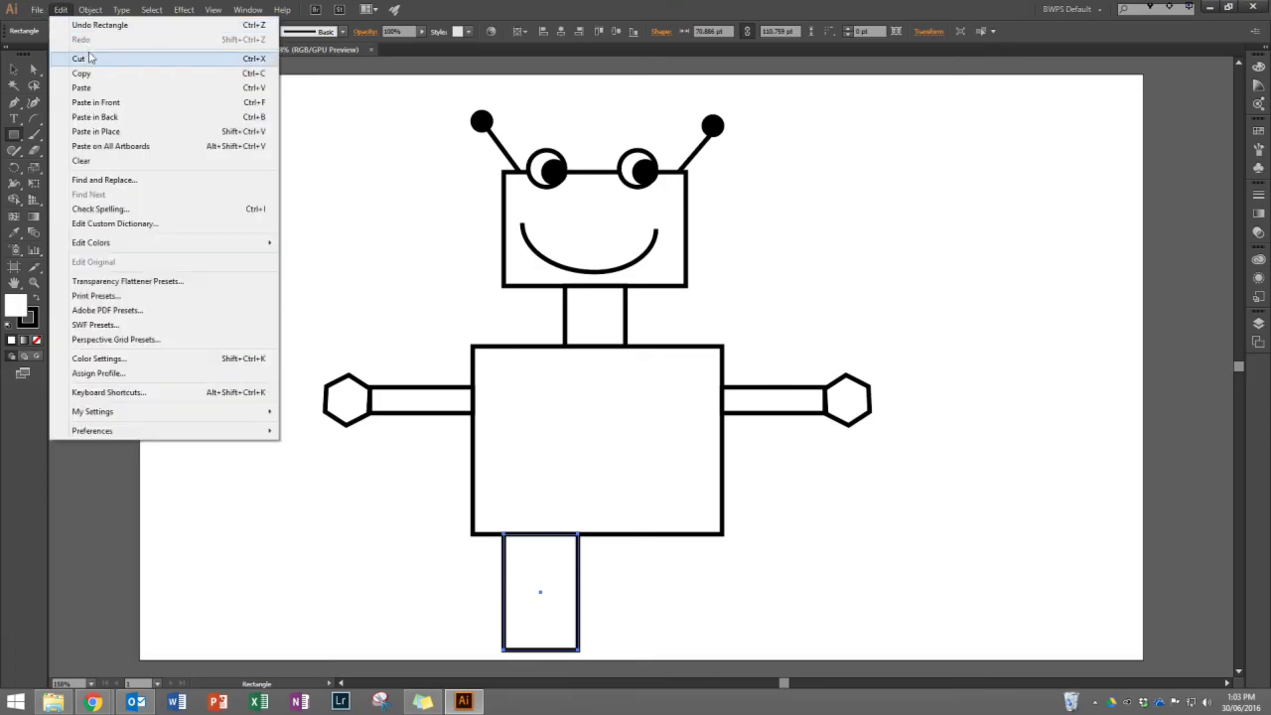
left_click(89, 74)
left_click(65, 15)
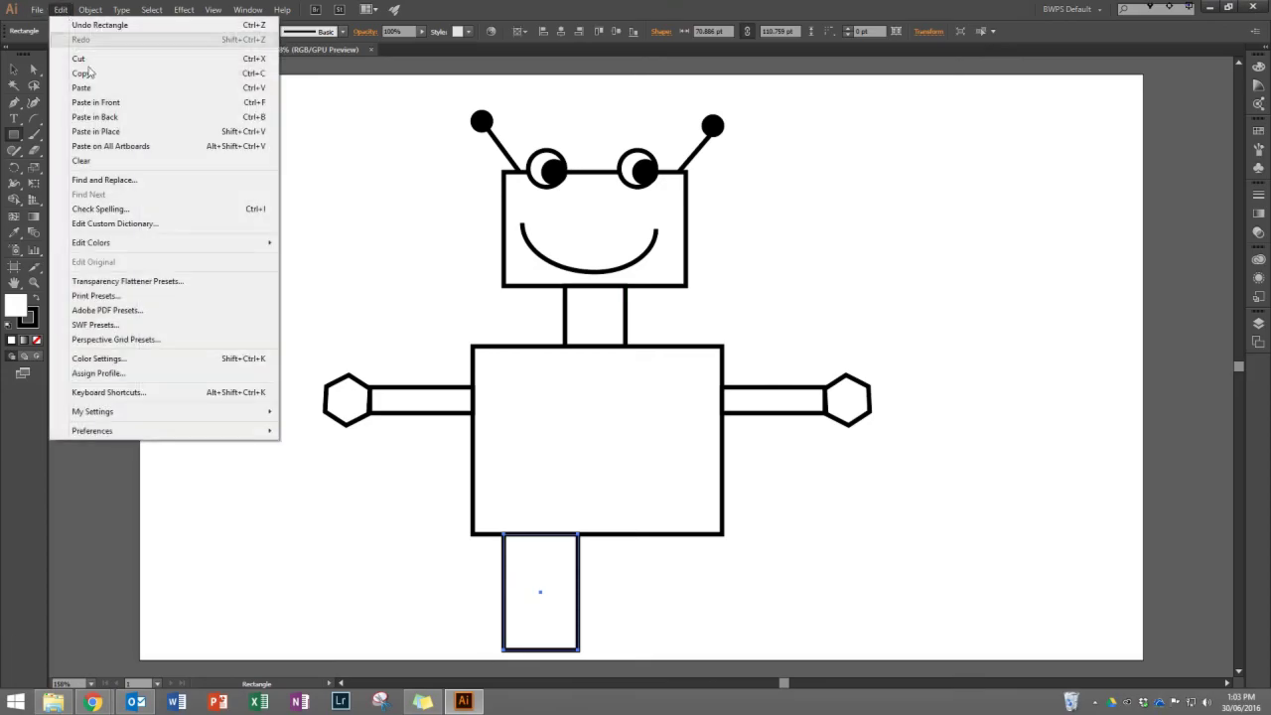
left_click(81, 87)
left_click(15, 71)
left_click_drag(656, 427, 676, 655)
left_click(948, 596)
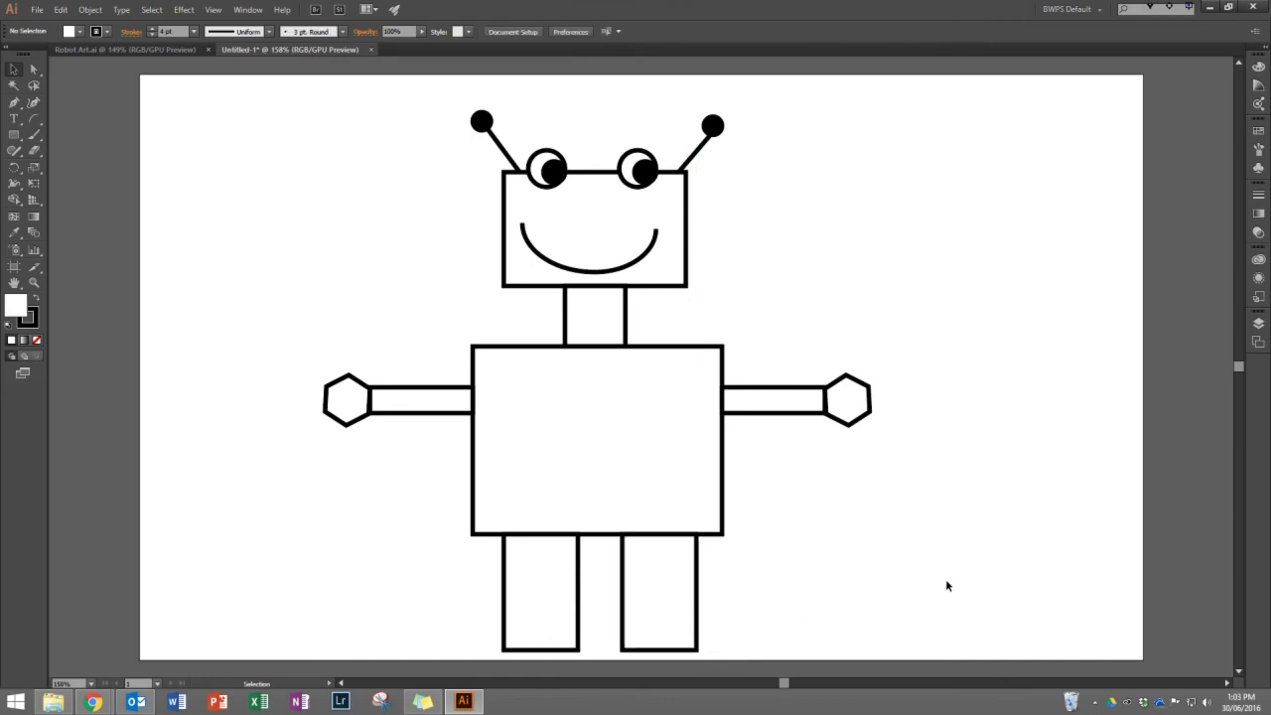
Step: Draw a five-pointed star about 94 by 90 pt in the artboard's upper left area and set its stroke to 2 pt
left_click(15, 136)
left_click(74, 199)
left_click_drag(219, 144, 248, 186)
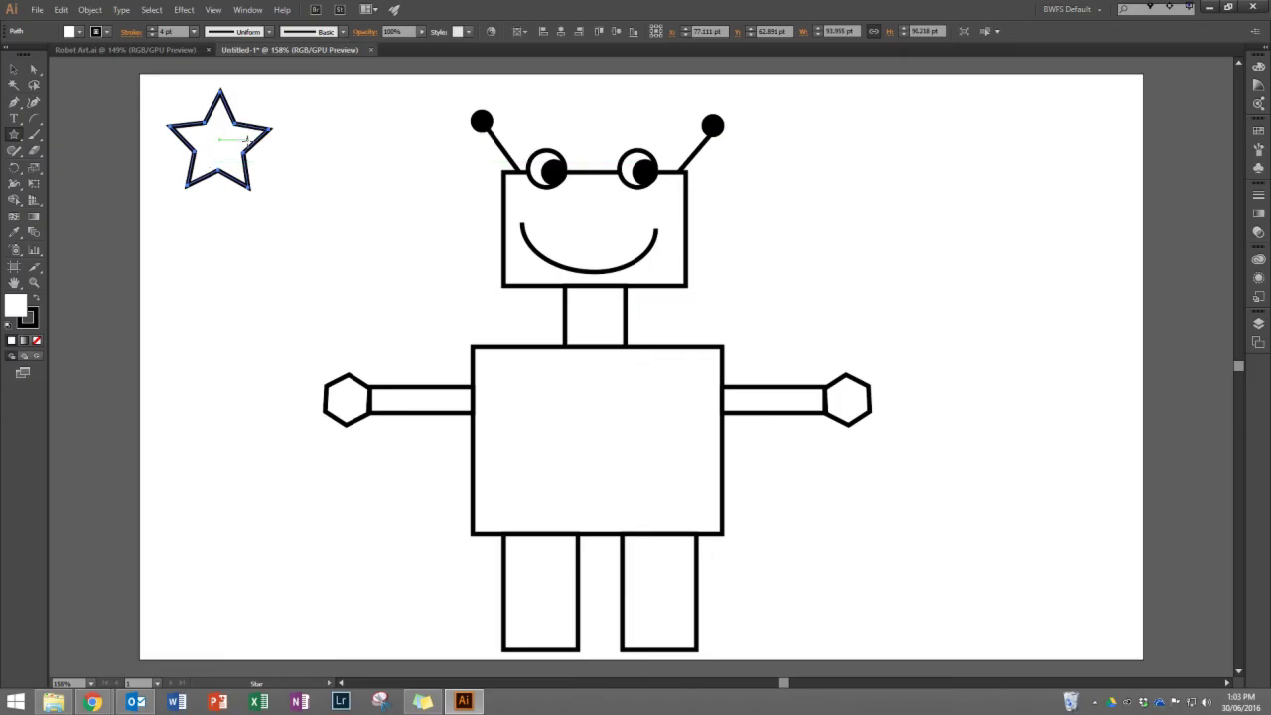
left_click(153, 36)
left_click(153, 36)
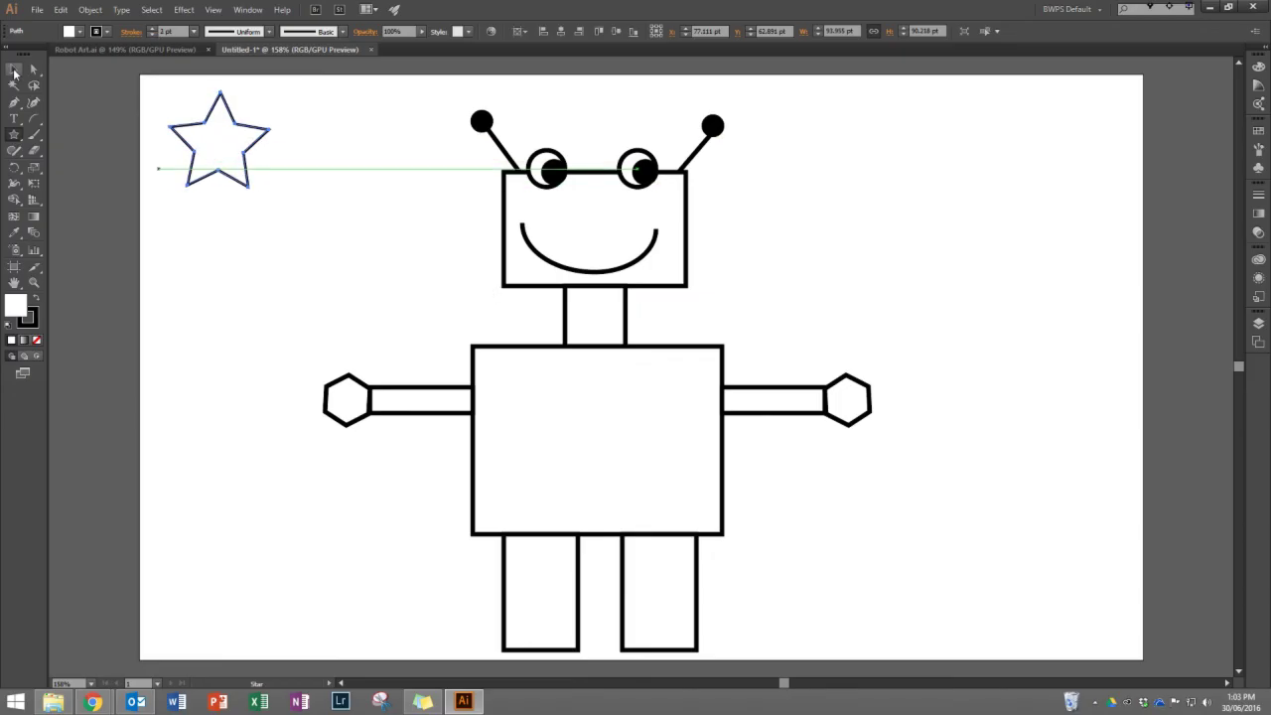
Step: Move the star onto the middle of the robot's body
left_click(14, 70)
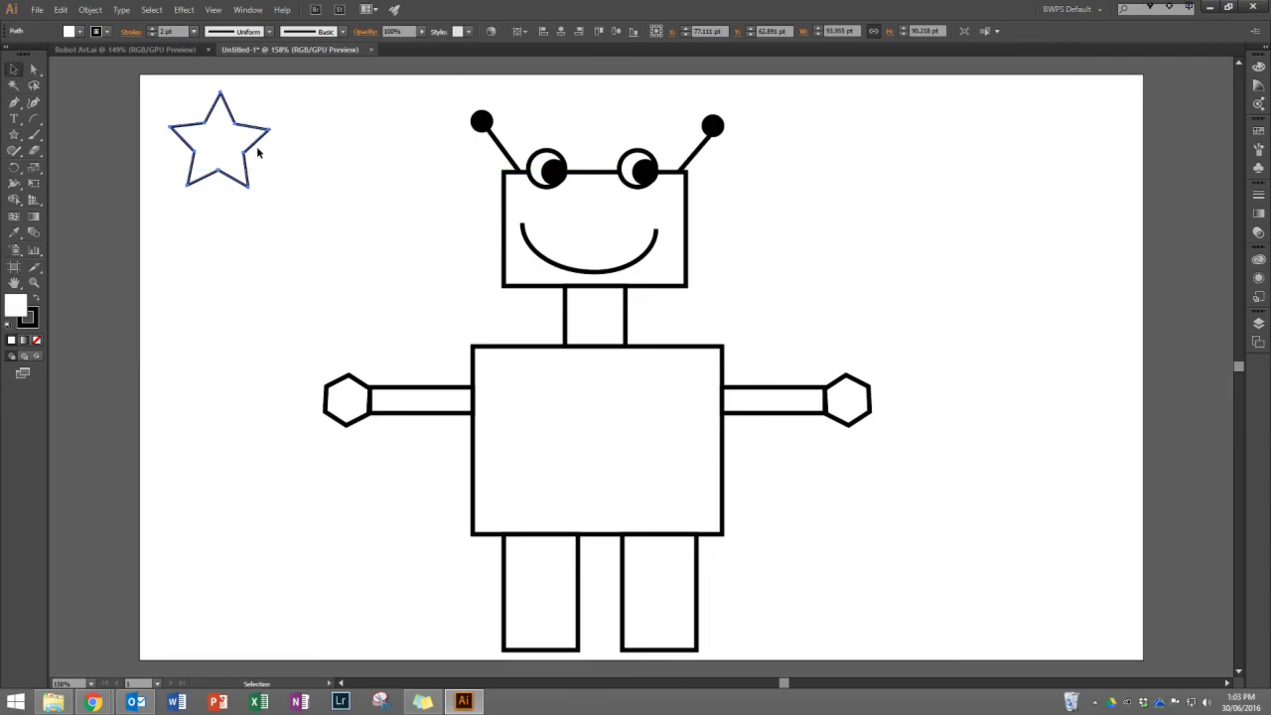
left_click_drag(255, 147, 632, 436)
left_click(771, 478)
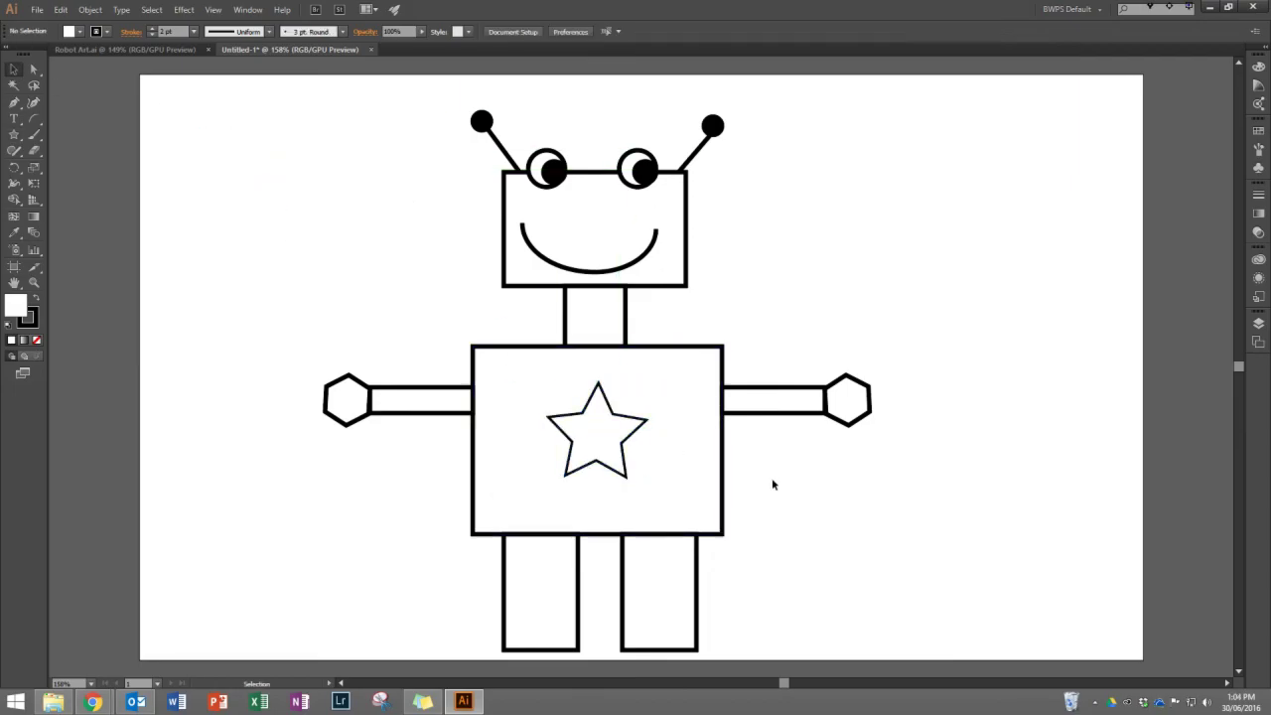
Step: Duplicate the body's star and place the copy in the empty area left of the head
left_click(623, 444)
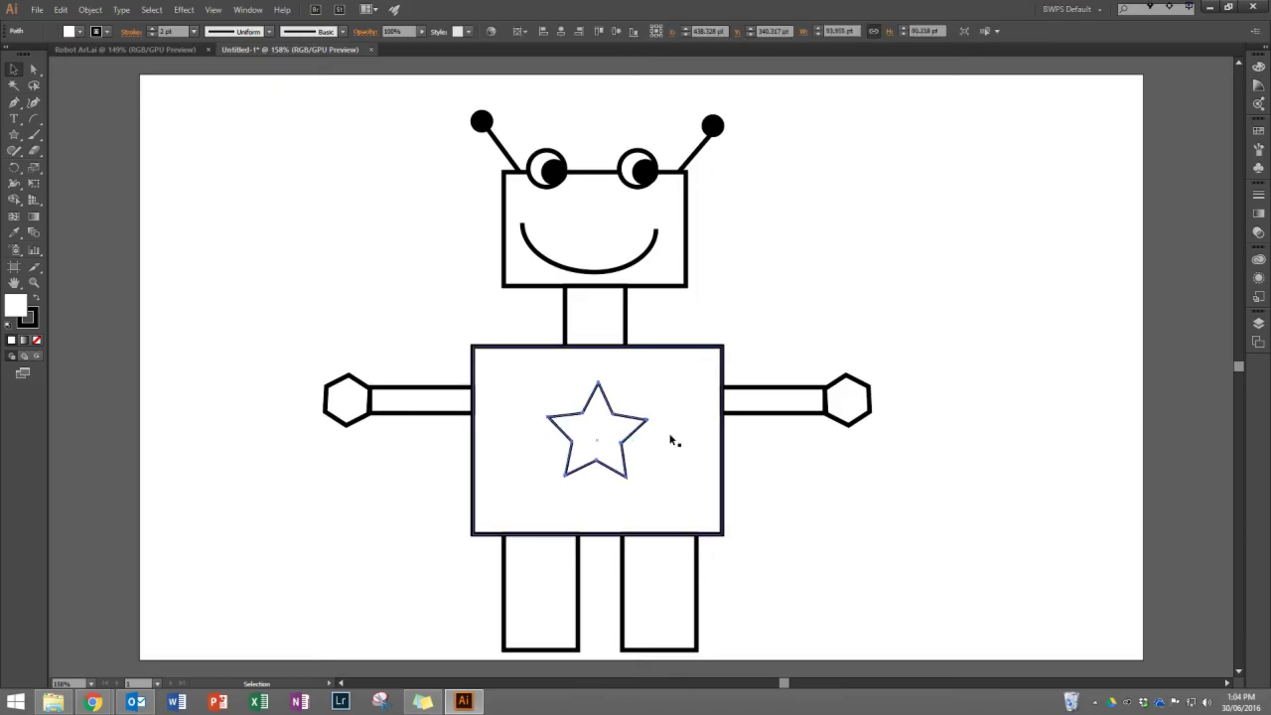
left_click(60, 9)
left_click(82, 73)
left_click(61, 9)
left_click(81, 87)
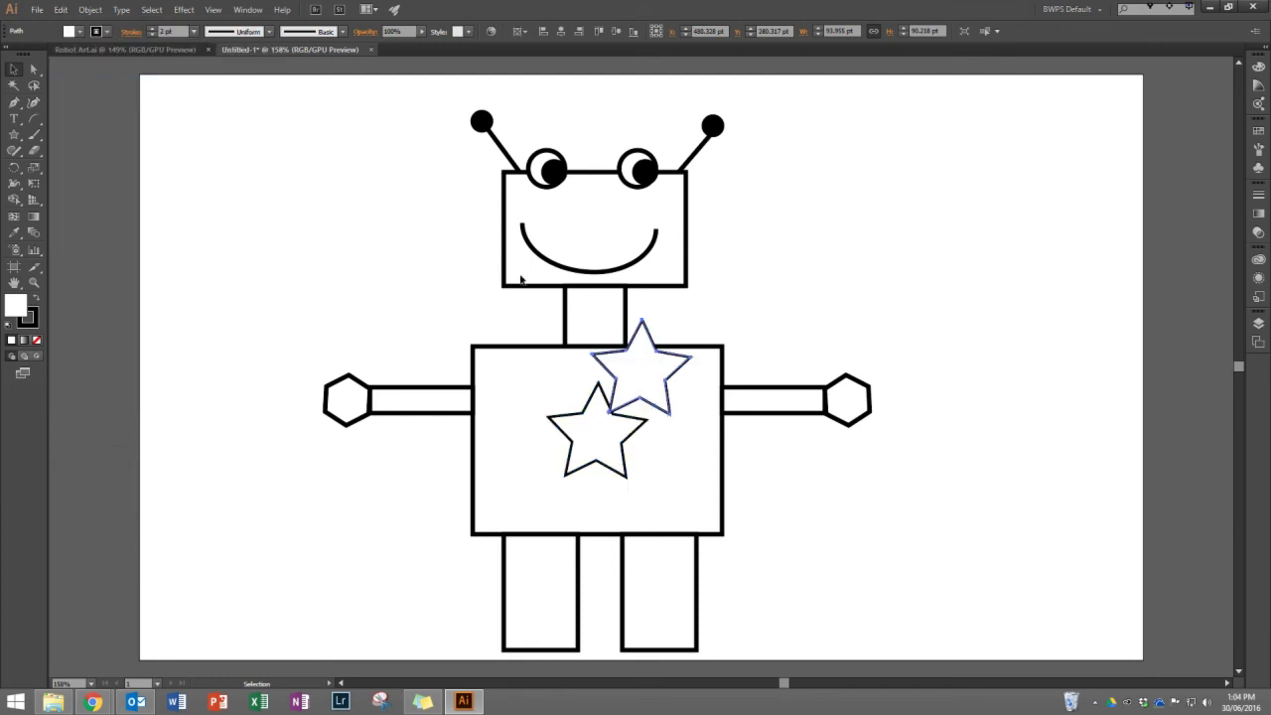
left_click_drag(673, 362, 373, 268)
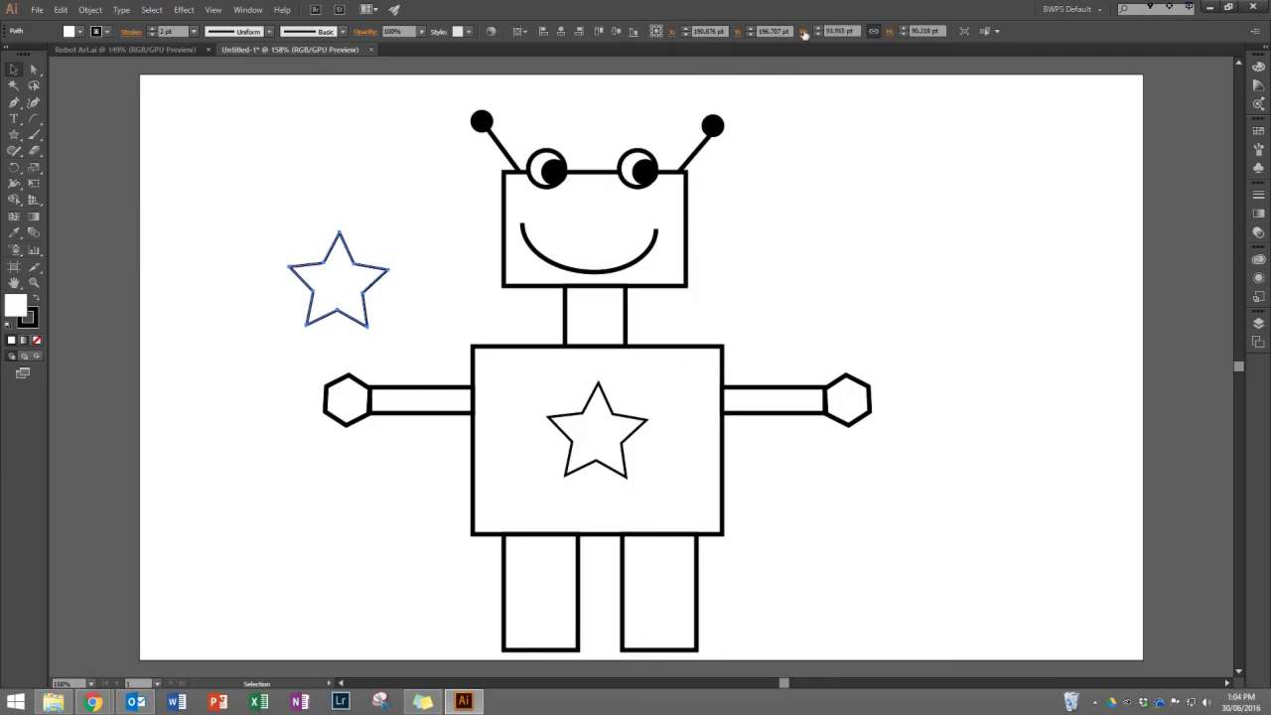
Step: Scale the copied star proportionally to 80% and centre it inside the star on the body
left_click(874, 34)
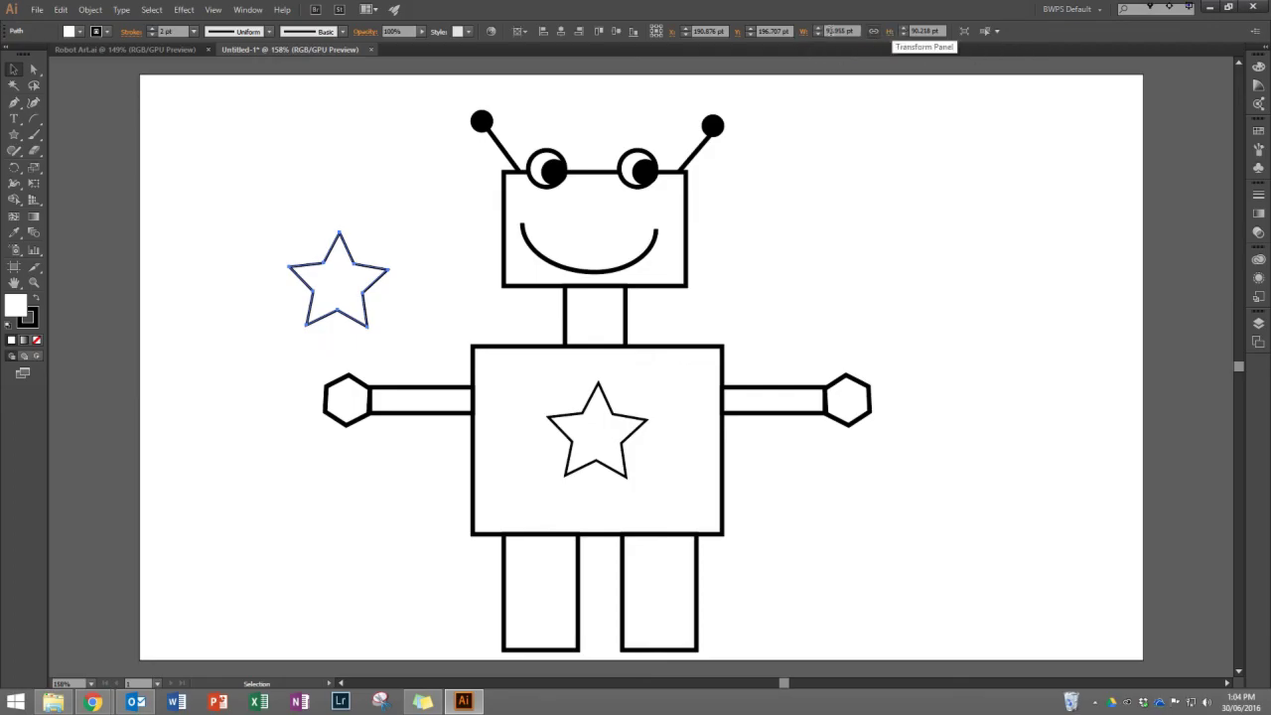
left_click(851, 30)
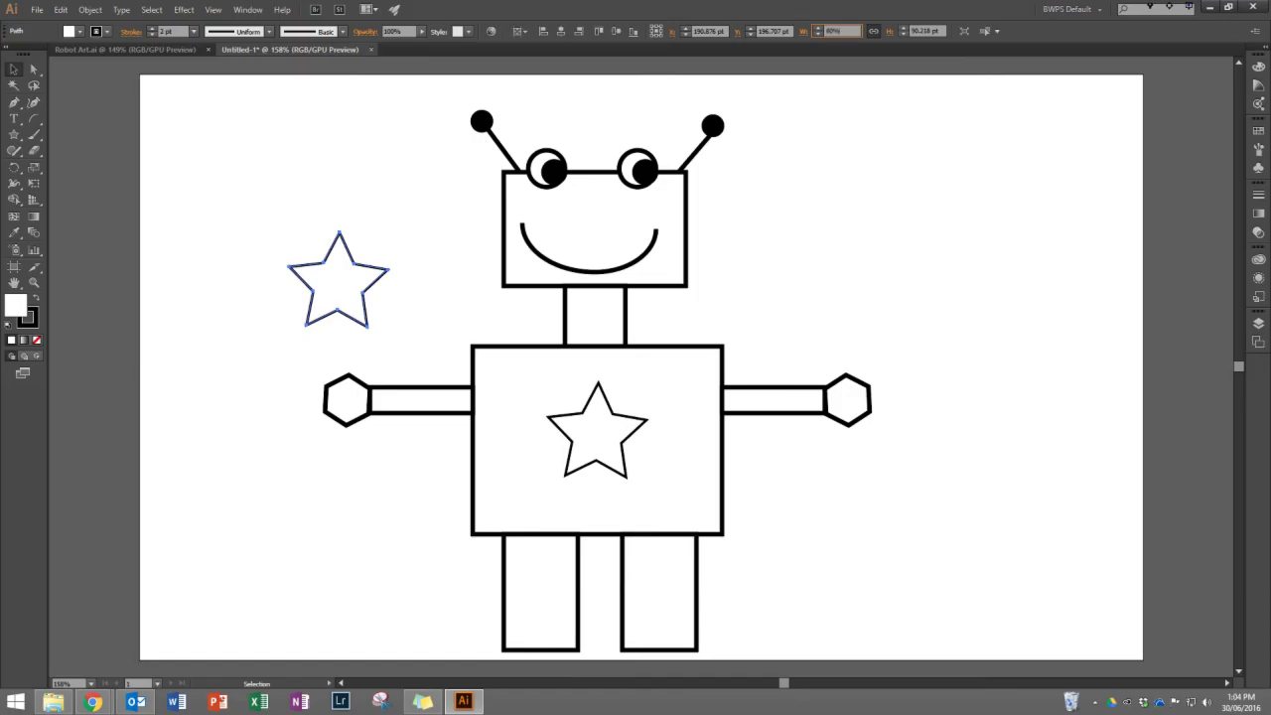
key("Return")
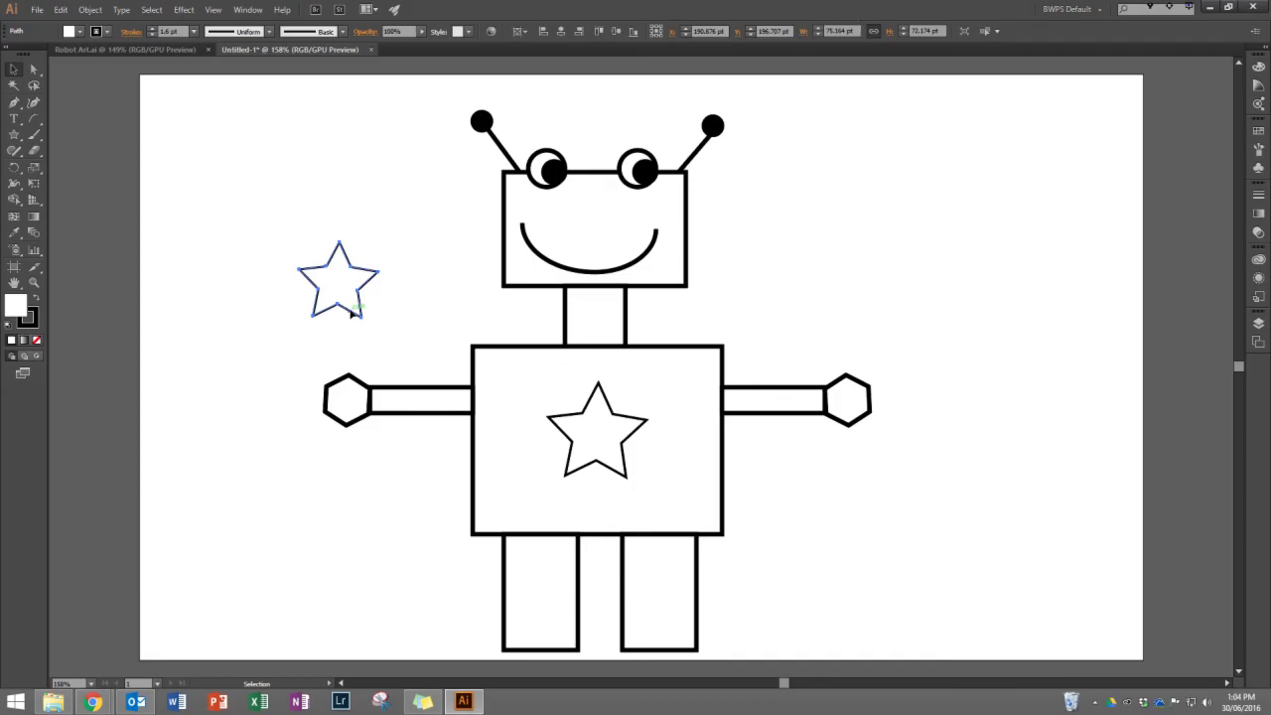
left_click_drag(348, 313, 610, 463)
left_click(963, 510)
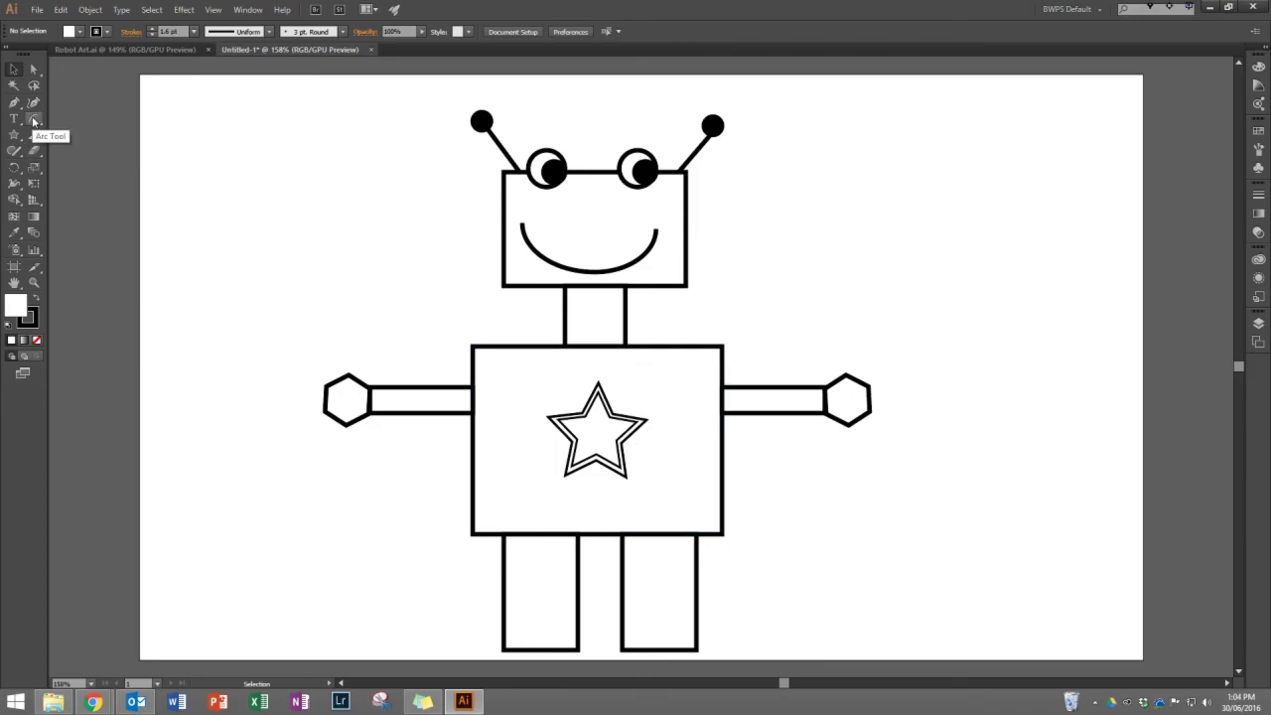
Step: Draw two horizontal 2 pt lines about 238 pt long across the body, just below its top edge
left_click_drag(33, 120, 74, 118)
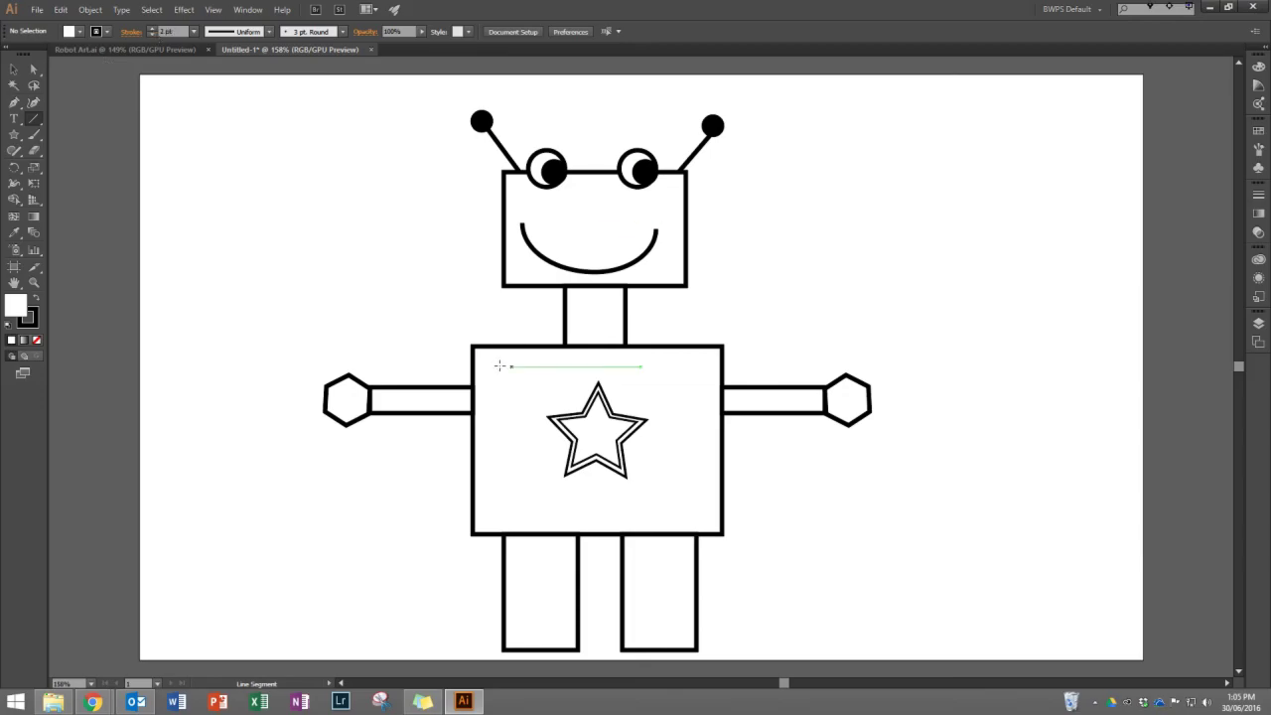
left_click_drag(474, 355, 722, 373)
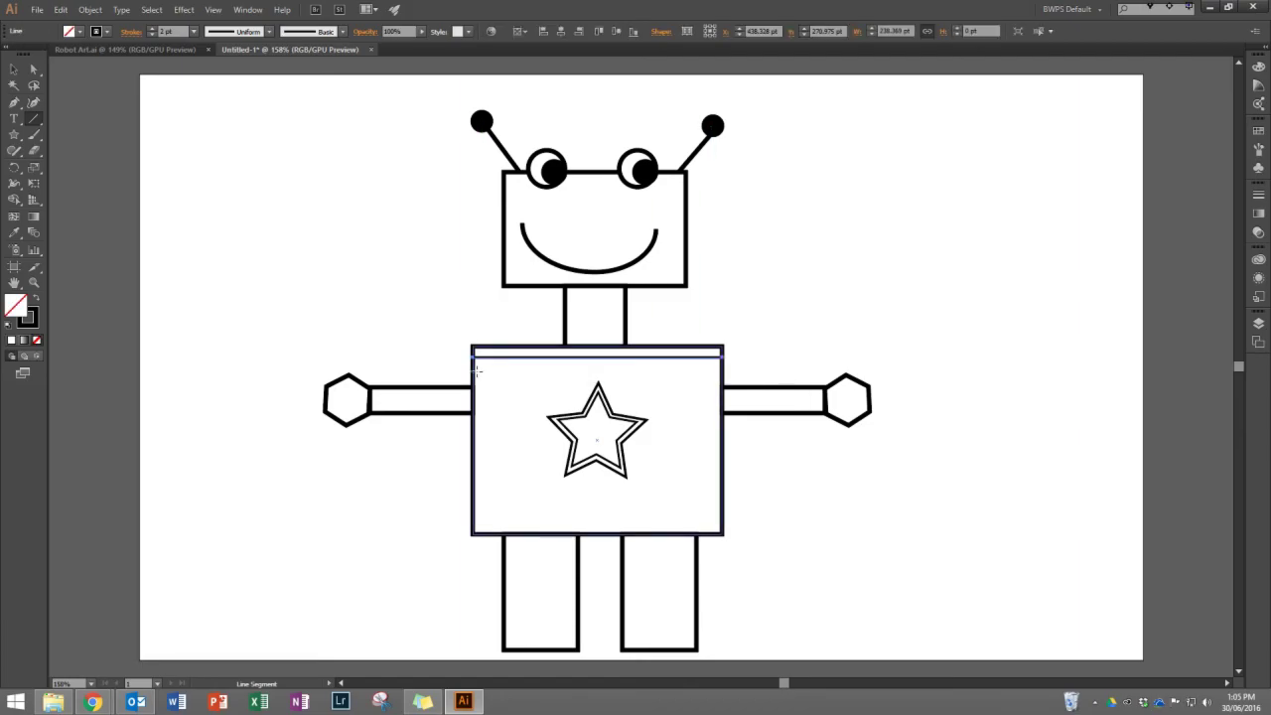
left_click_drag(473, 366, 722, 375)
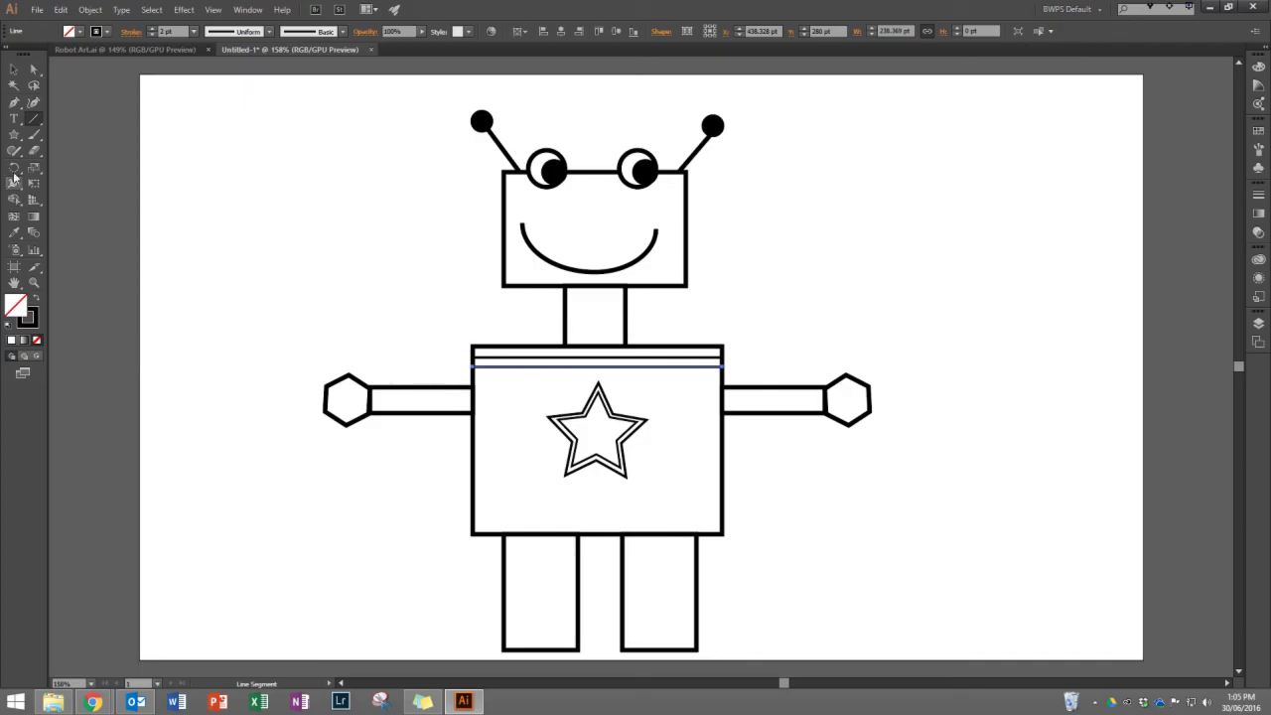
left_click(14, 69)
left_click(295, 192)
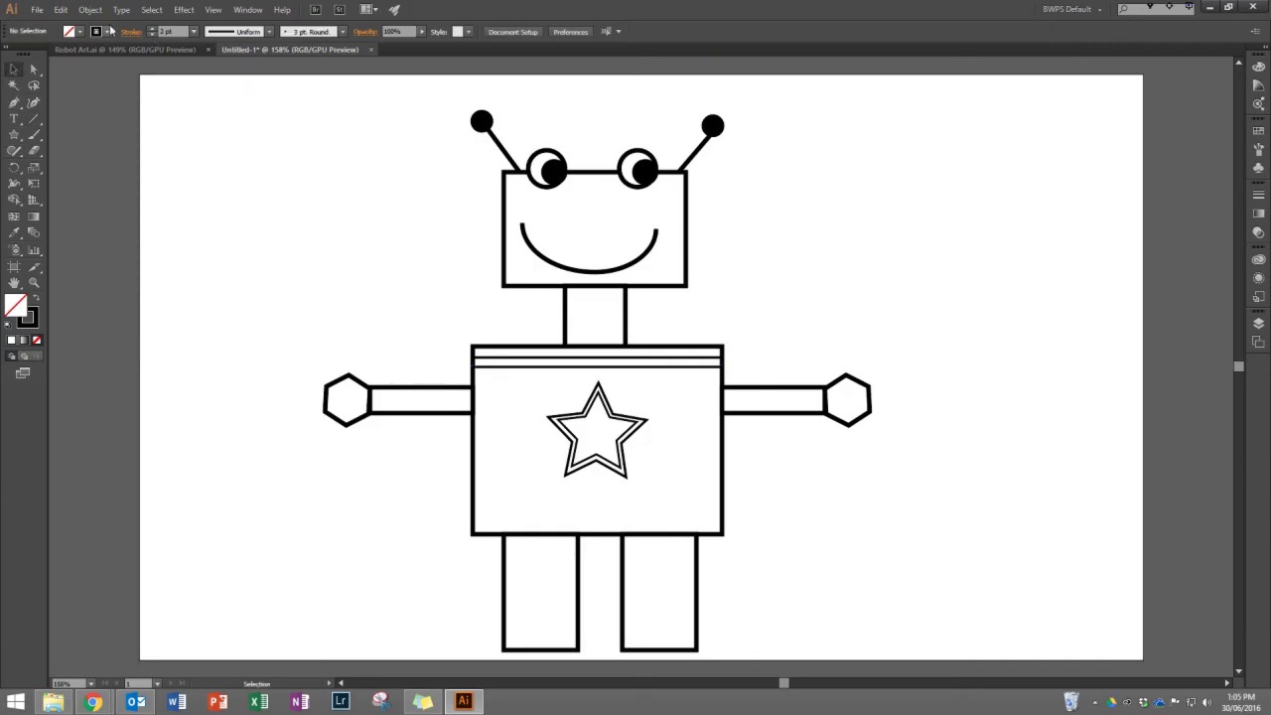
Step: Compare the drawing with the finished robot in Robot Art.ai and return to the untitled document
left_click(151, 51)
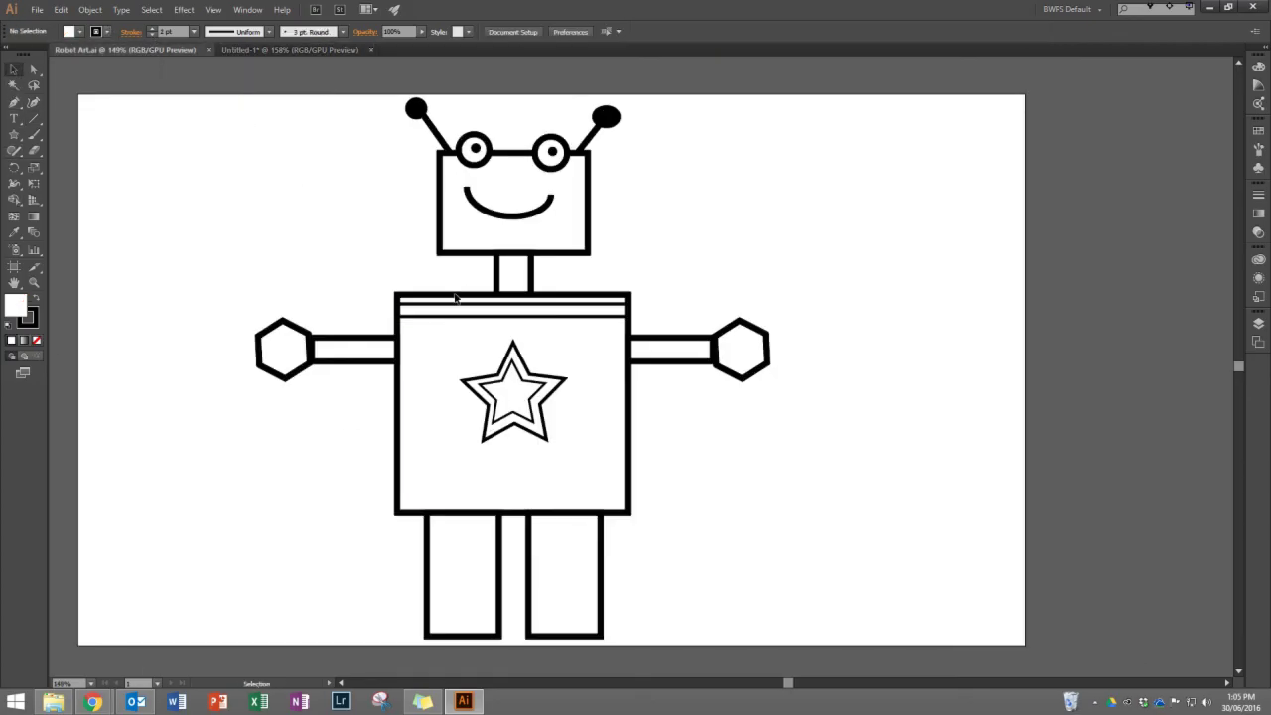
left_click(298, 49)
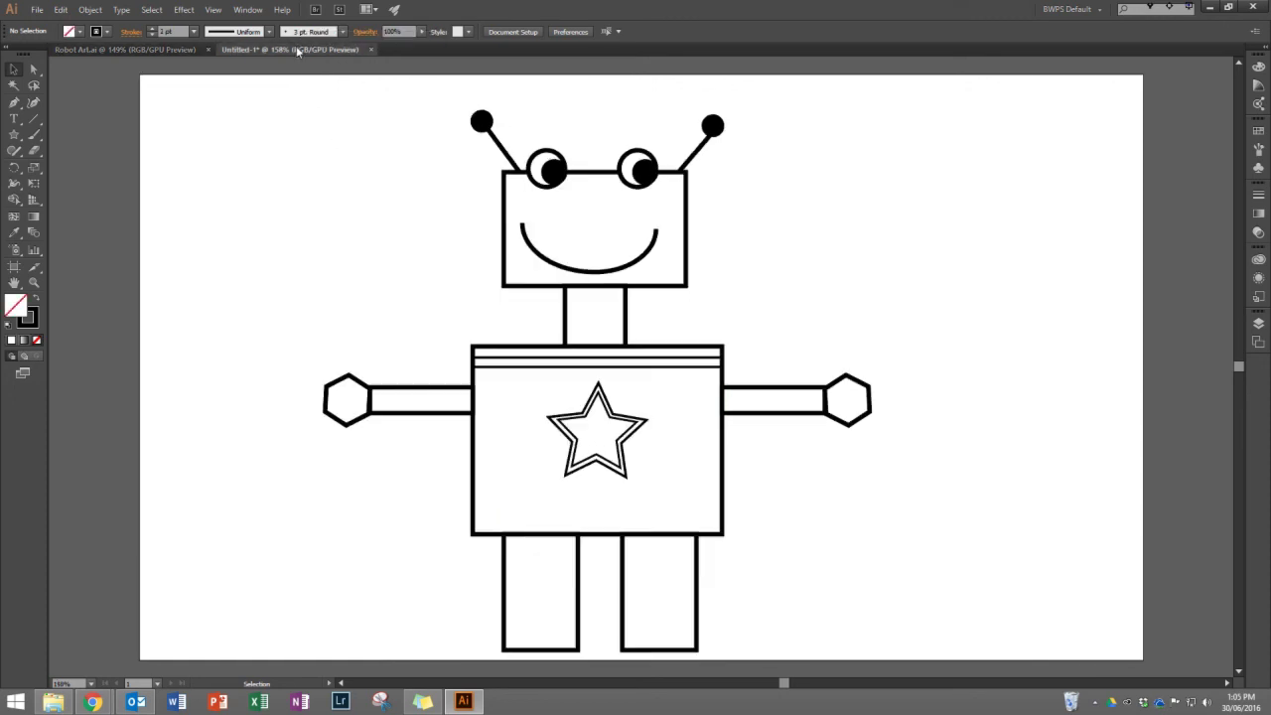